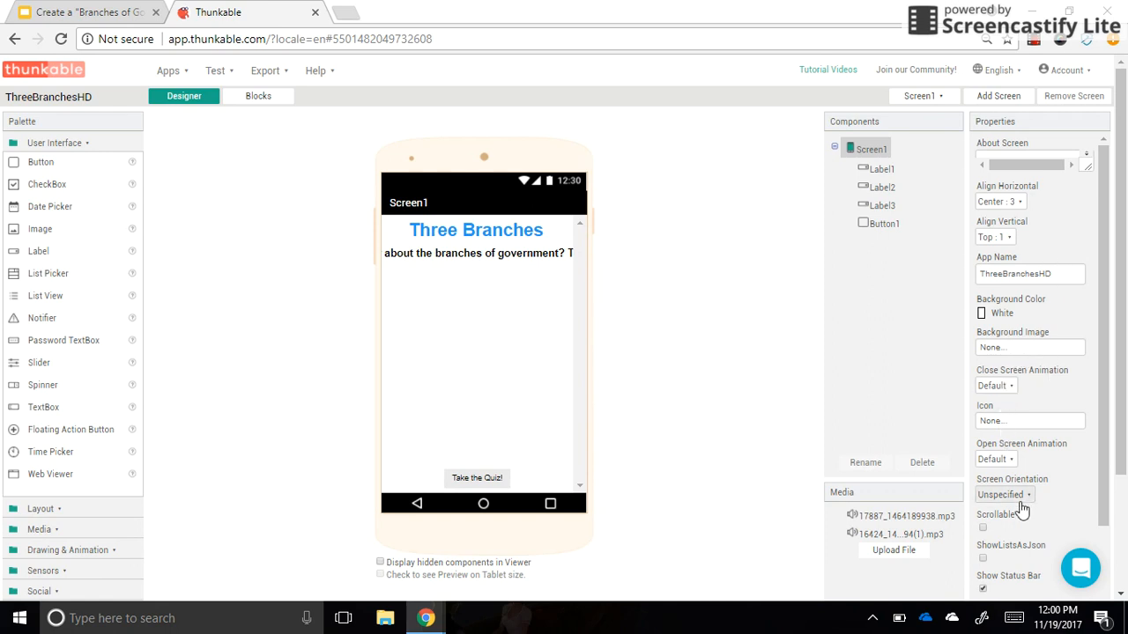
# Step: Set the background color of Screen1 to Light Gray
pyautogui.scroll(-5, 1028, 454)
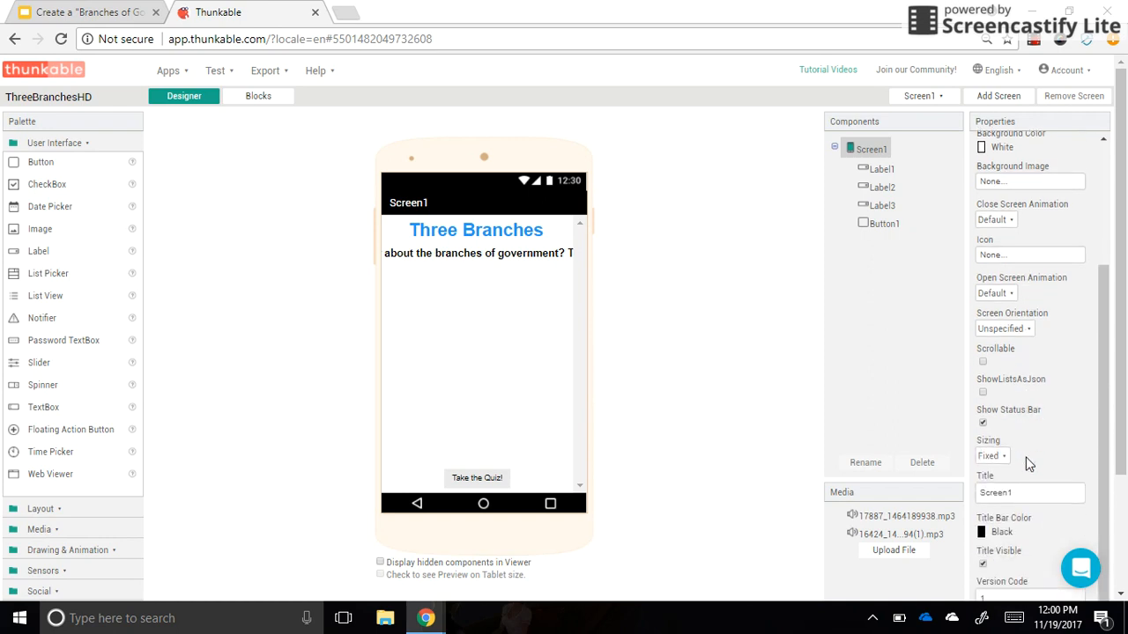
pyautogui.scroll(5, 1026, 396)
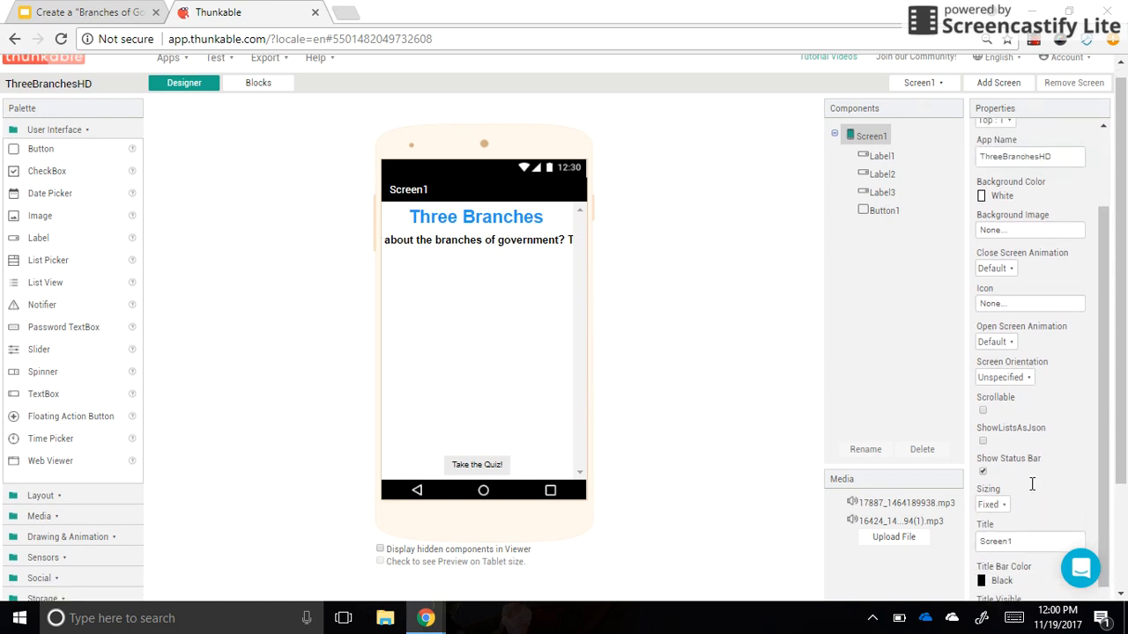
pyautogui.click(985, 311)
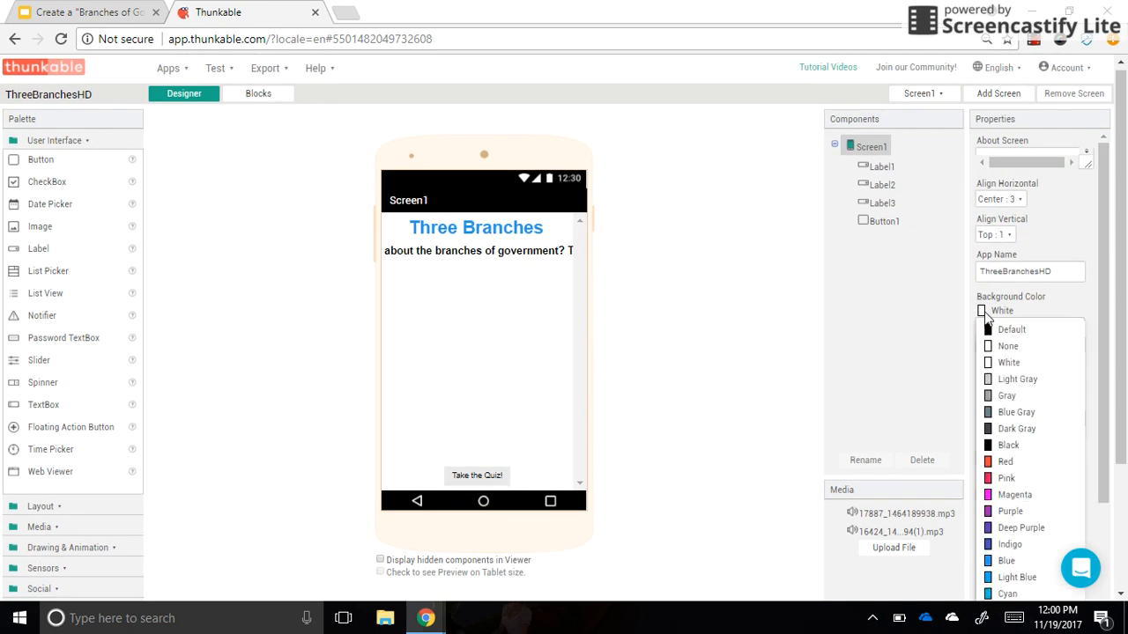
pyautogui.scroll(-2, 996, 414)
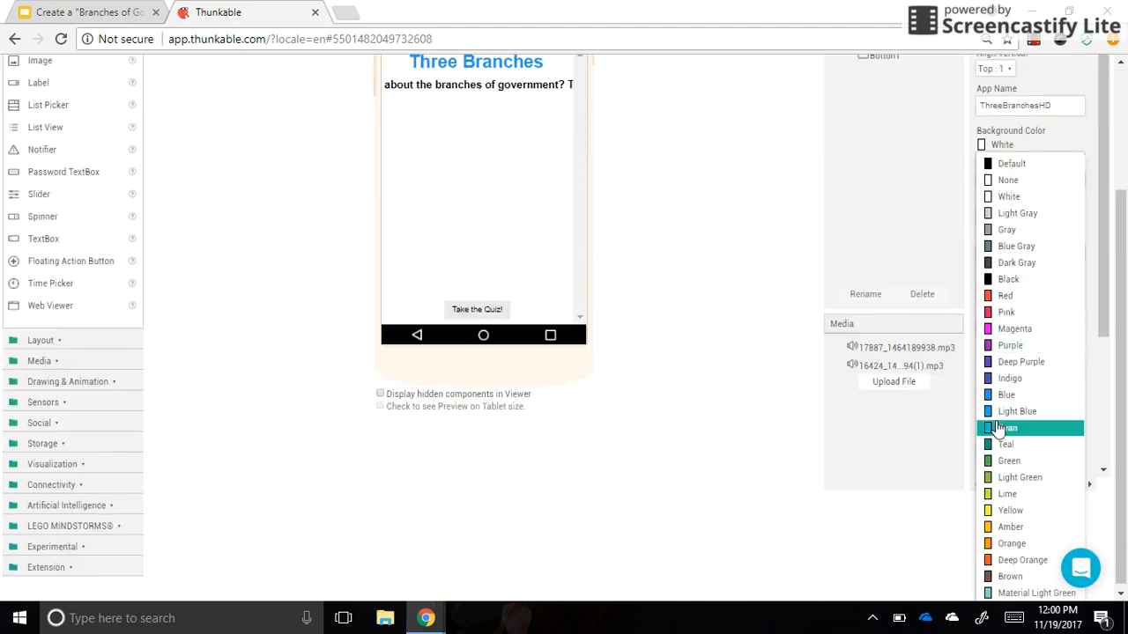
pyautogui.click(1001, 213)
pyautogui.scroll(2, 730, 252)
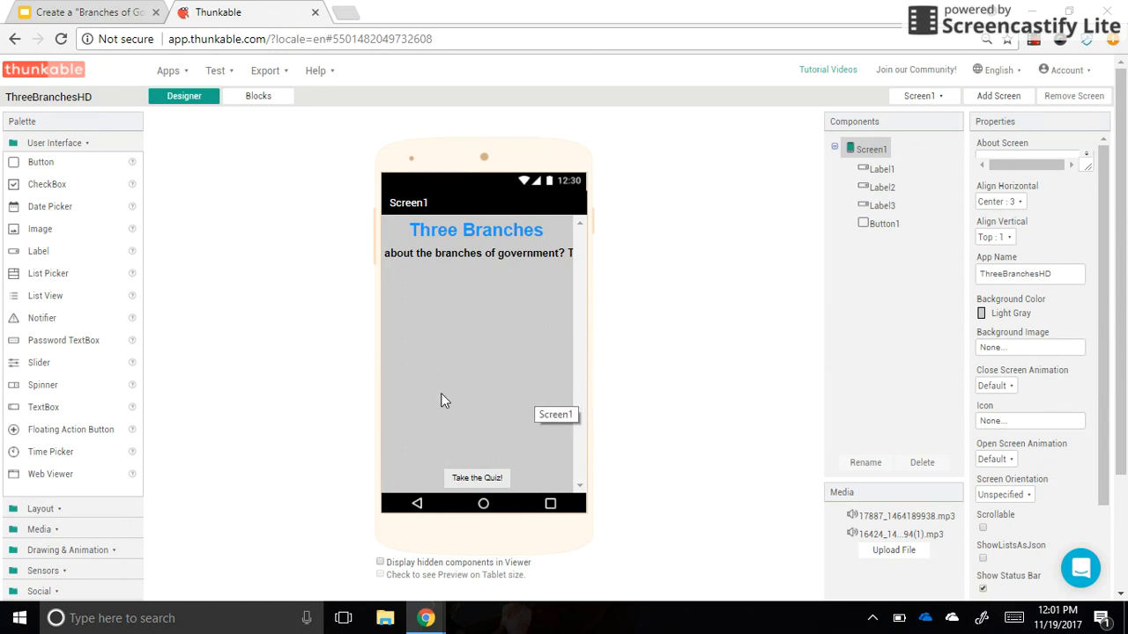
# Step: Open the Google Images advanced search page in a new browser tab
pyautogui.click(346, 14)
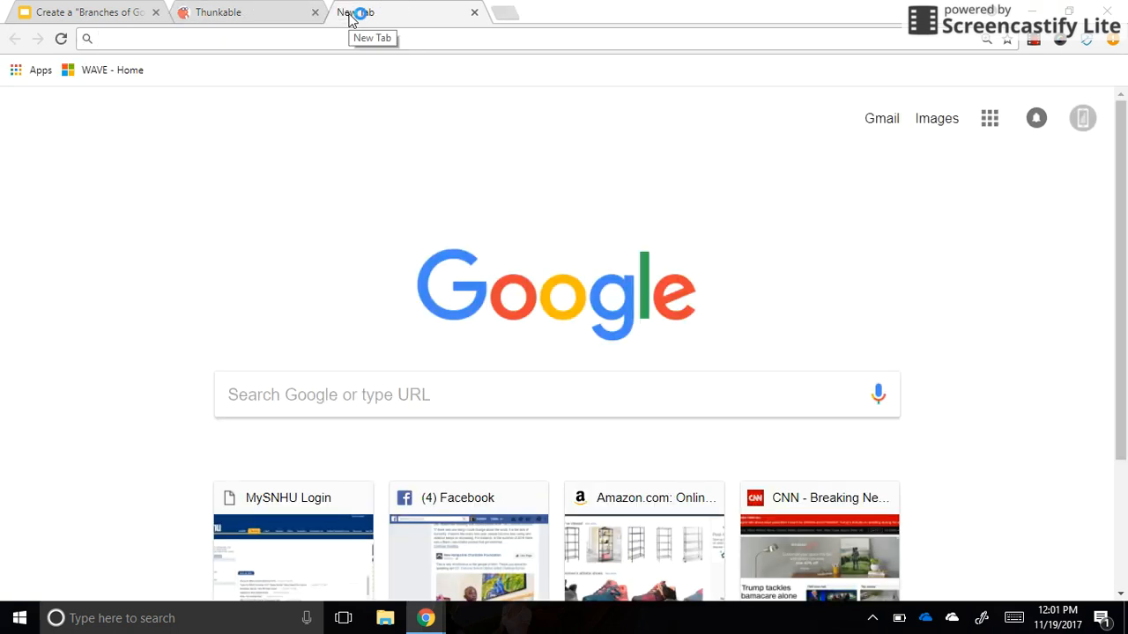
pyautogui.click(937, 121)
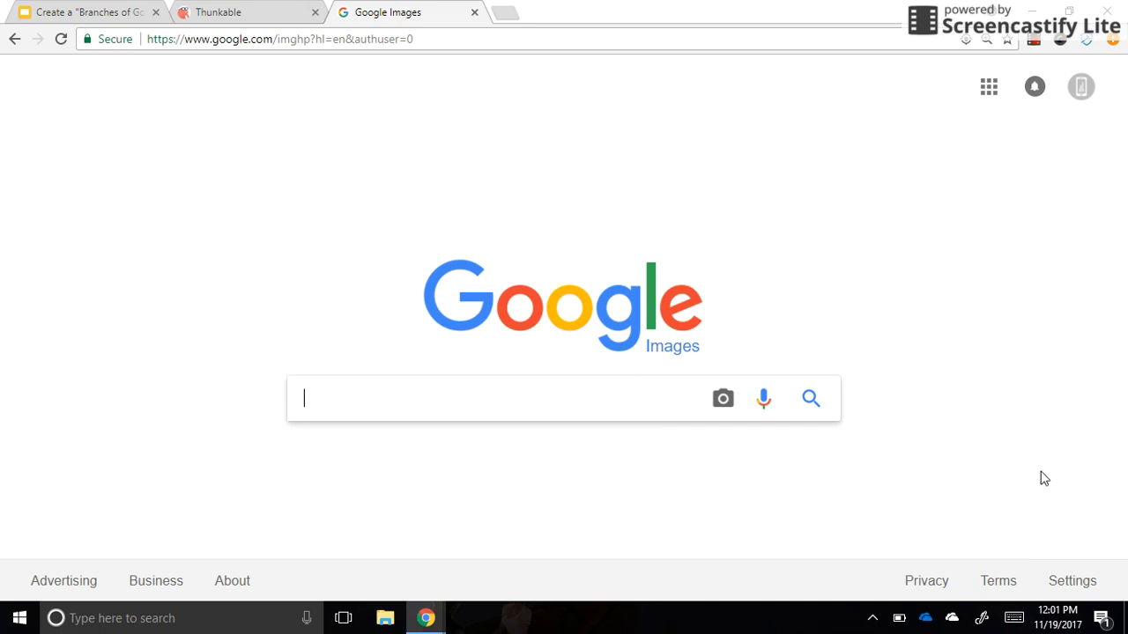
pyautogui.click(1073, 584)
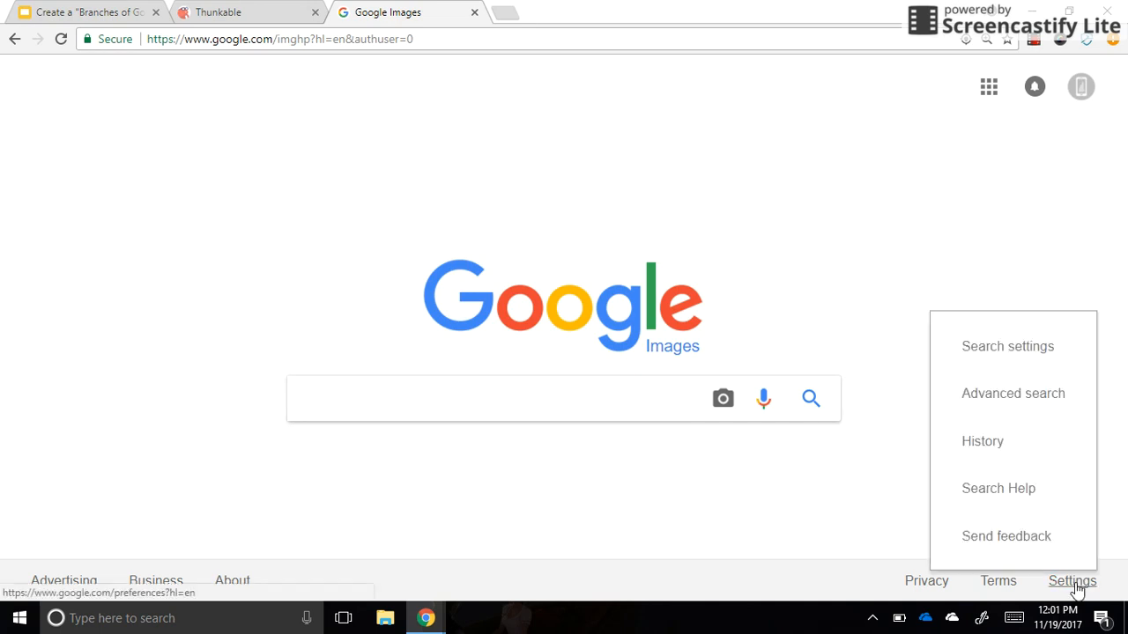
pyautogui.click(1010, 397)
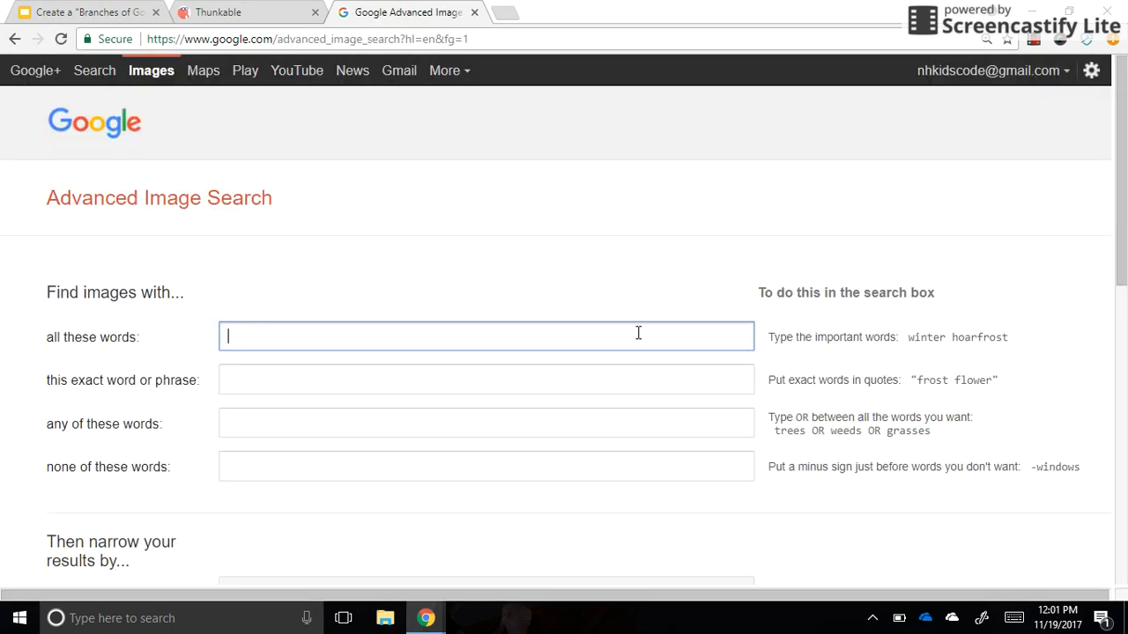
# Step: Enter "united states government" as the words that all image results must contain
pyautogui.scroll(-2, 395, 292)
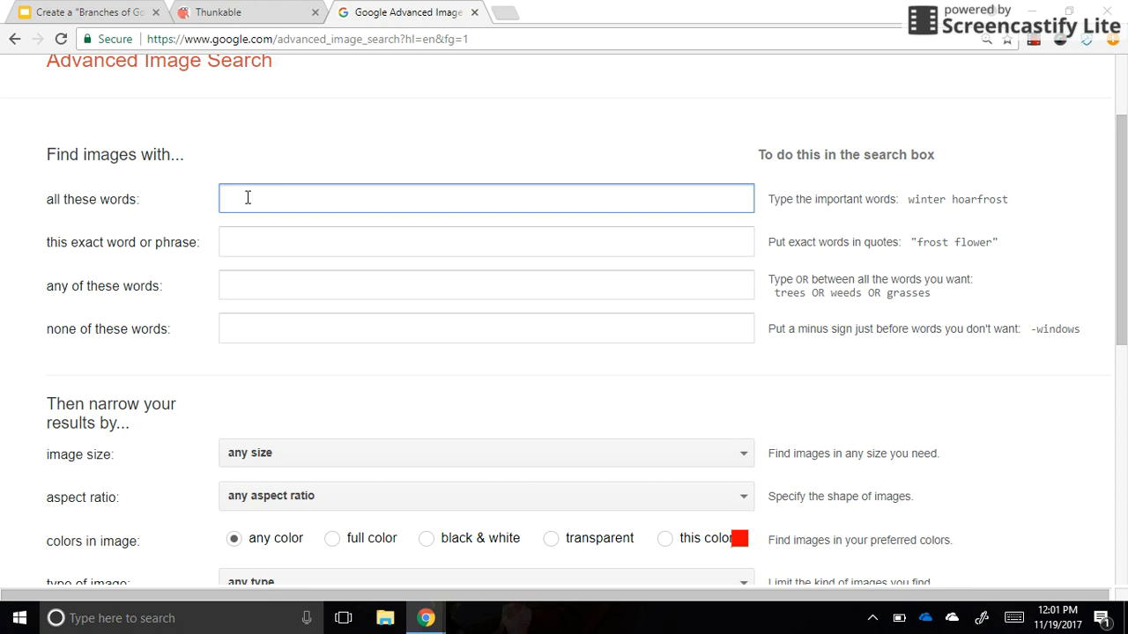
pyautogui.write('d state ')
pyautogui.write('gor')
pyautogui.write('ernmen')
pyautogui.write('t')
pyautogui.click(182, 202)
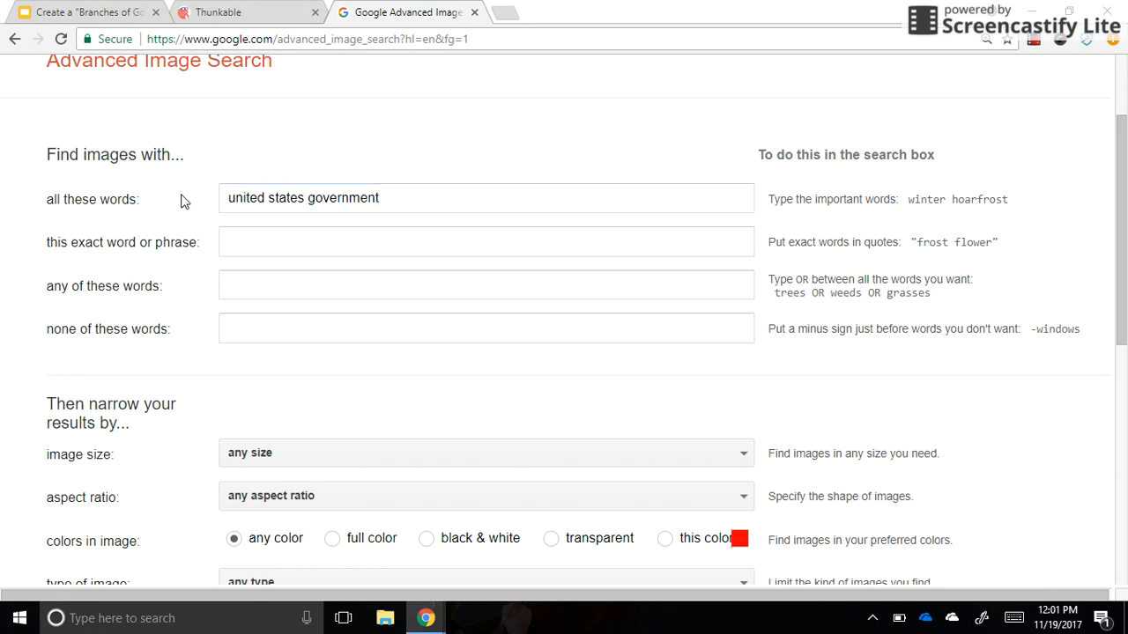
# Step: Restrict usage rights to "free to use or share, even commercially" and run the advanced image search
pyautogui.scroll(-6, 337, 198)
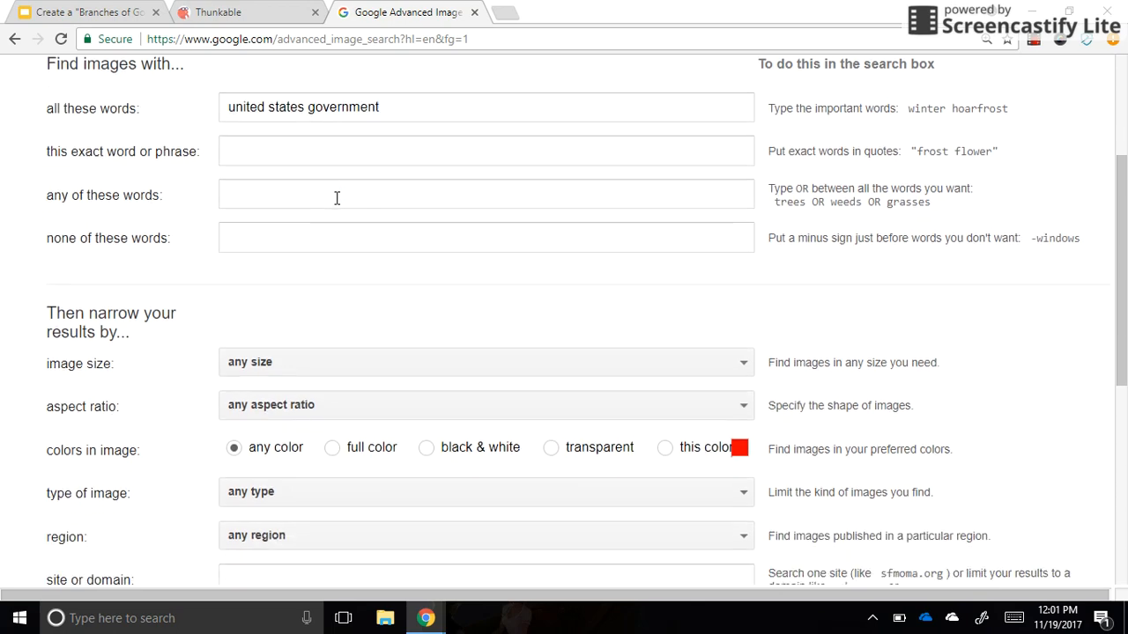
pyautogui.scroll(-1, 338, 197)
pyautogui.click(297, 260)
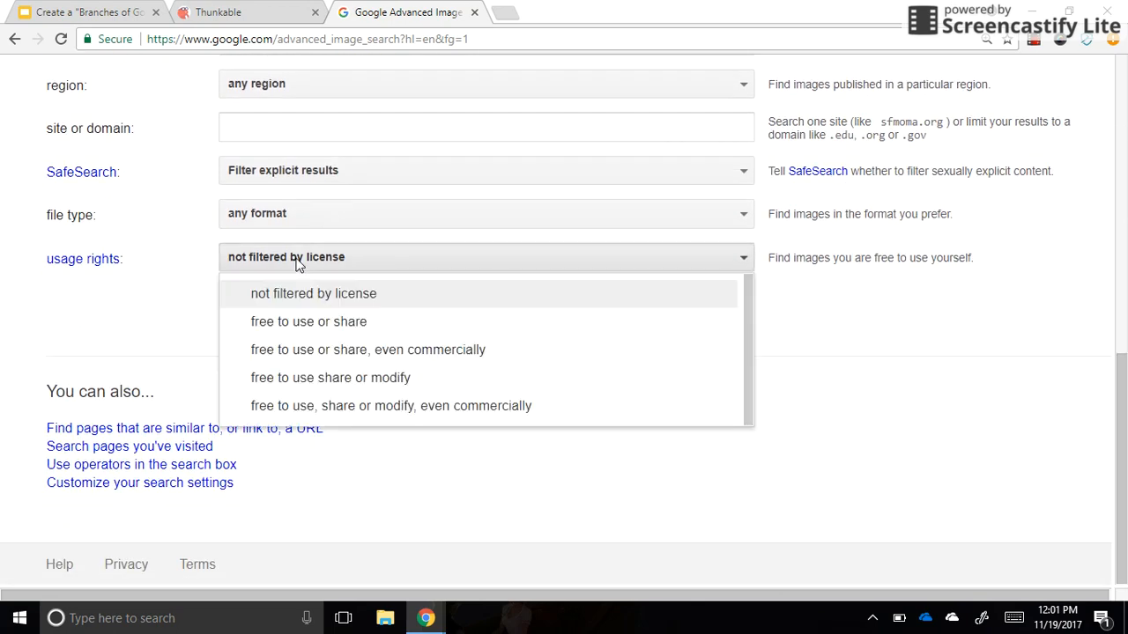
pyautogui.click(305, 357)
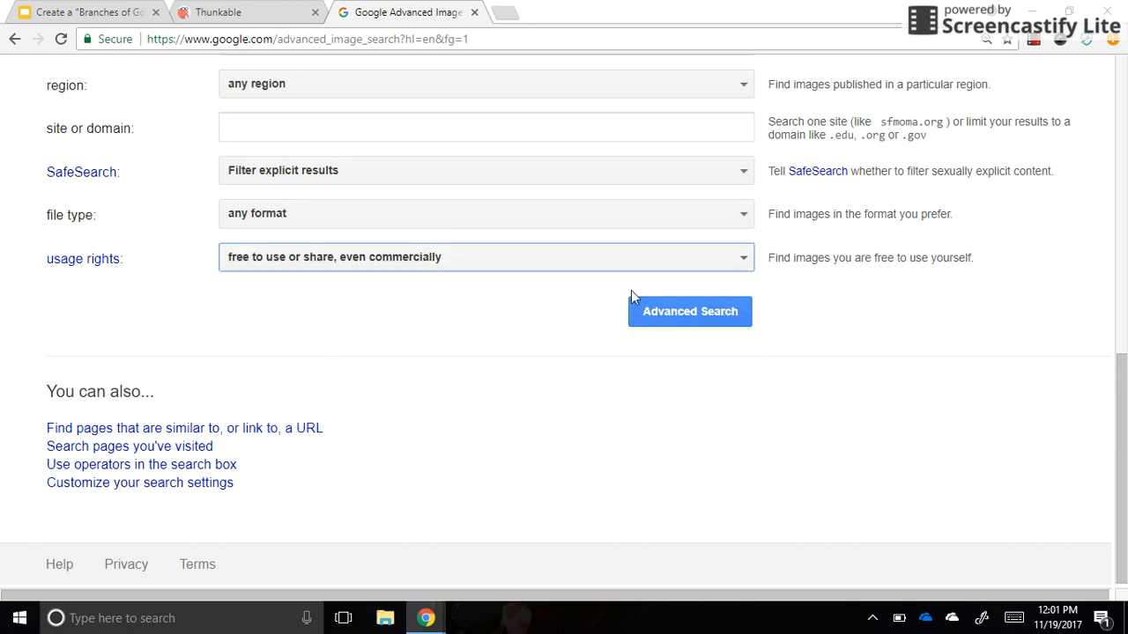
pyautogui.click(695, 312)
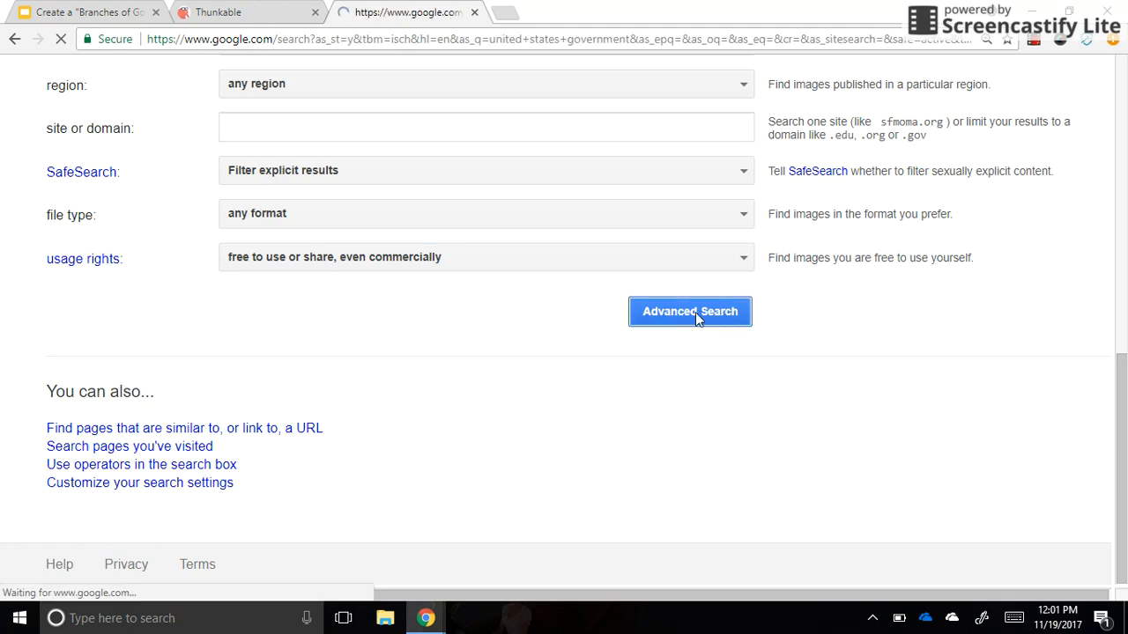
# Step: Find the Capitol drawing with two green trees in the results and save it to the Desktop as a JPEG named images
pyautogui.scroll(-5, 526, 373)
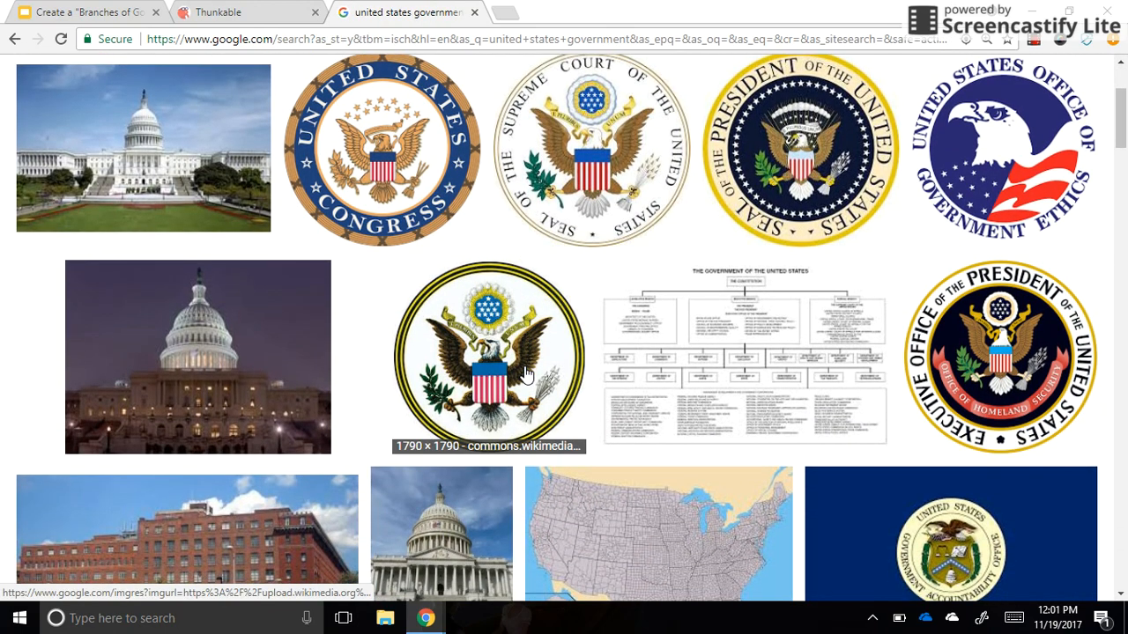
pyautogui.scroll(-3, 525, 372)
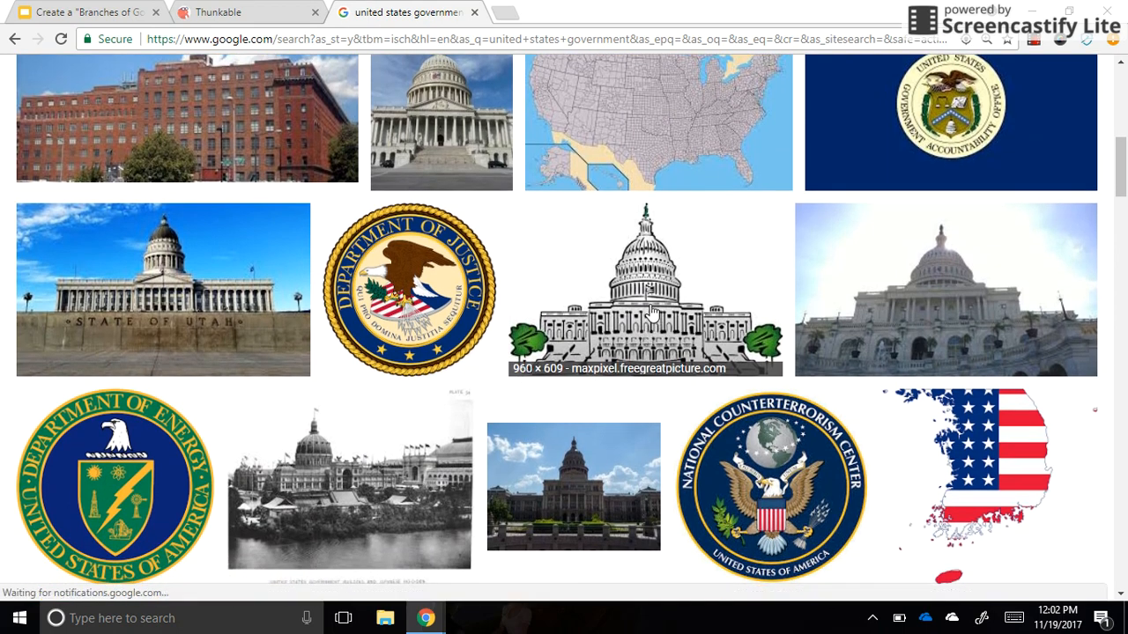
pyautogui.click(650, 312)
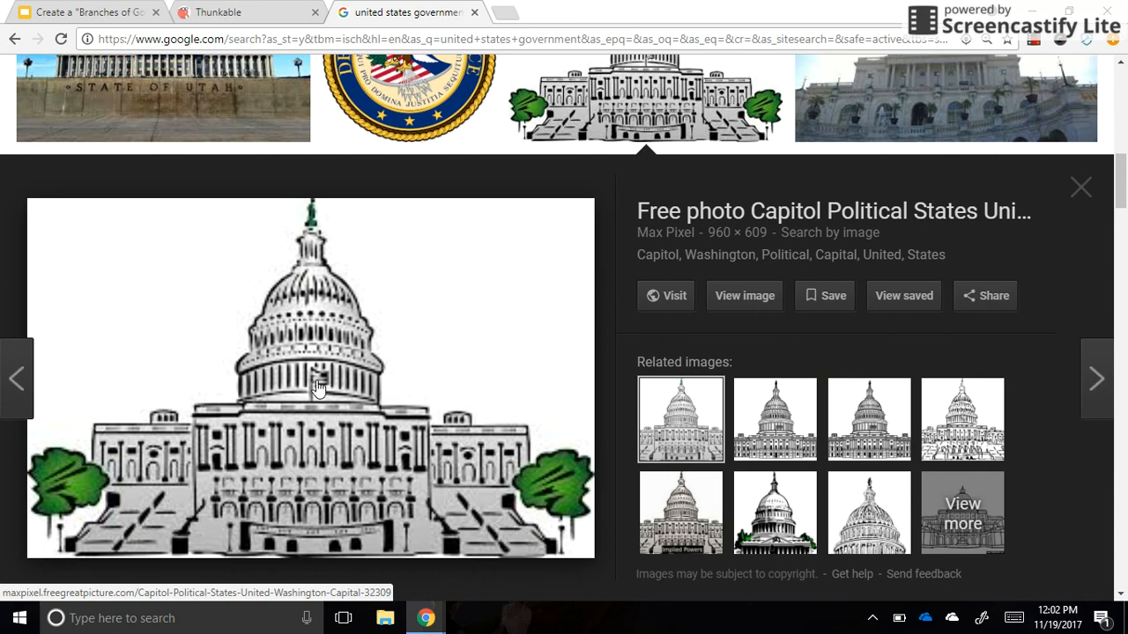
pyautogui.rightClick(417, 379)
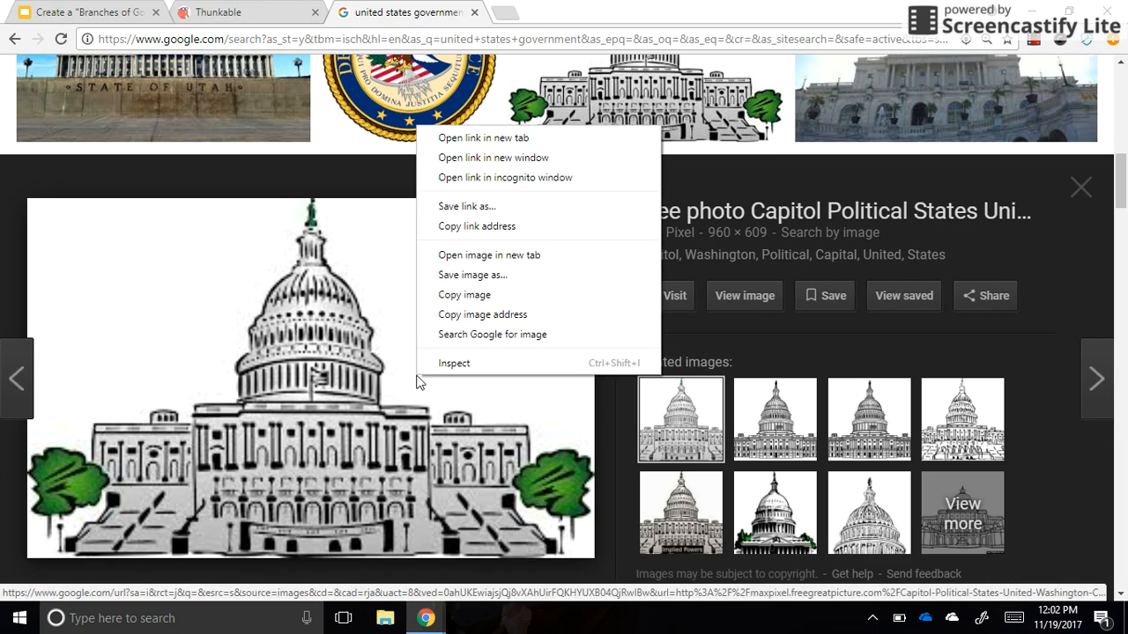
pyautogui.click(482, 280)
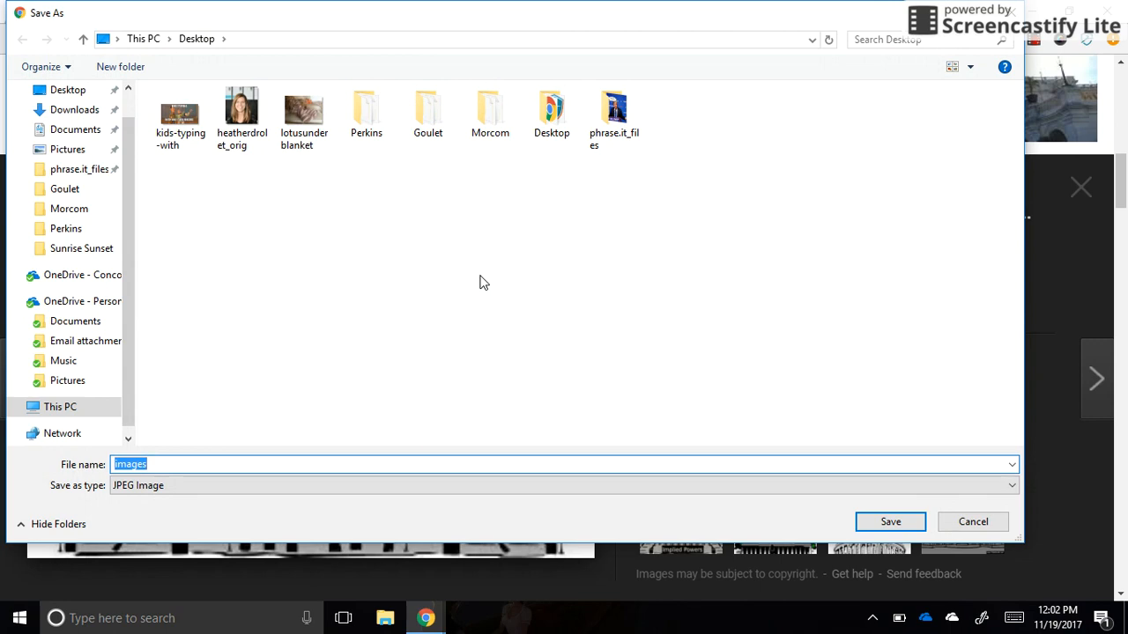
pyautogui.click(888, 523)
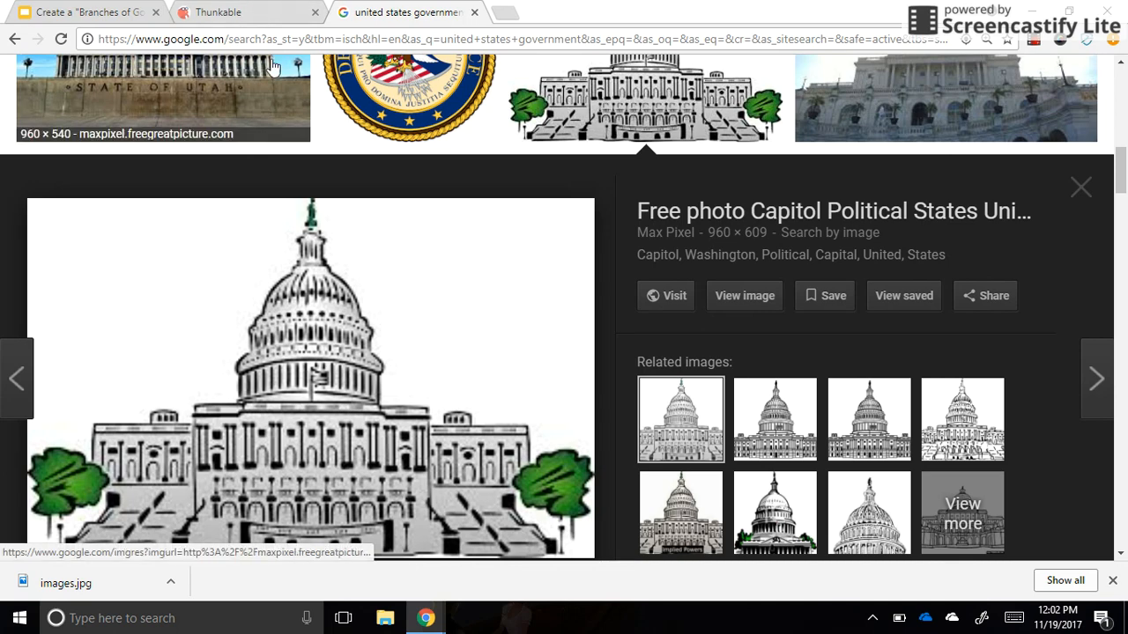
# Step: Return to Thunkable and add an Image component to Screen1 between Label2 and Label3
pyautogui.click(262, 13)
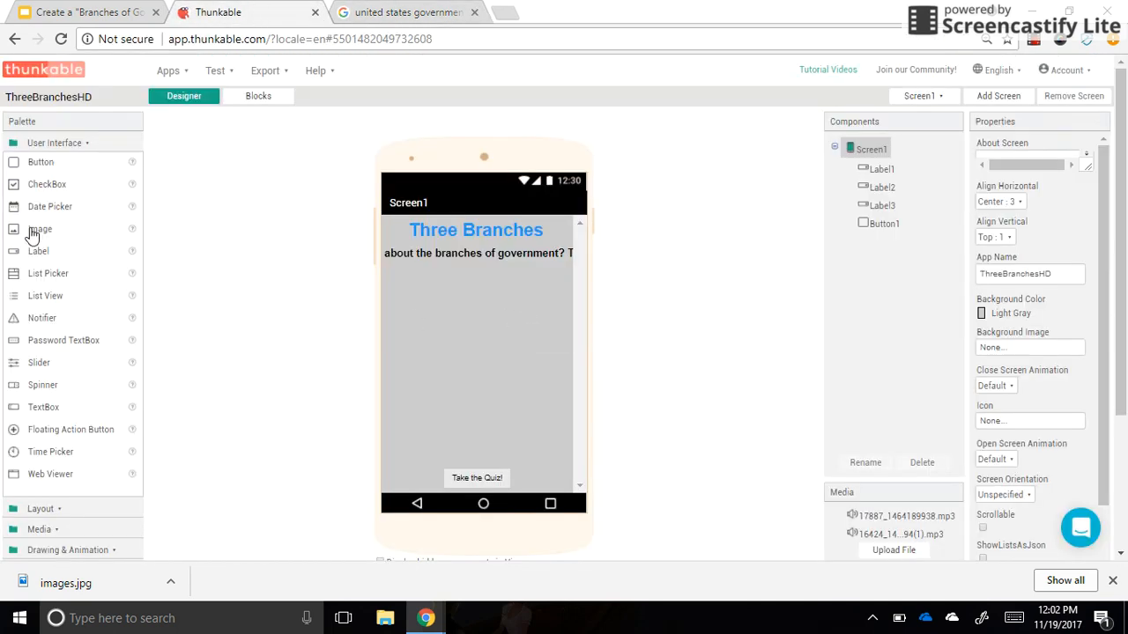
pyautogui.moveTo(39, 231); pyautogui.dragTo(449, 305)
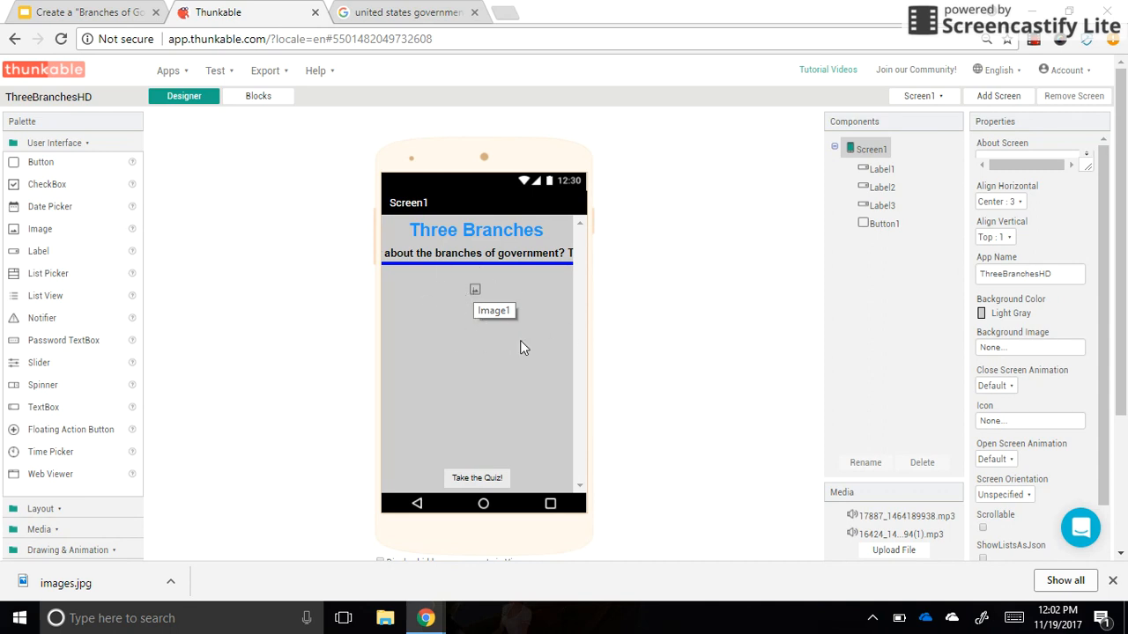
pyautogui.moveTo(520, 347); pyautogui.dragTo(564, 339)
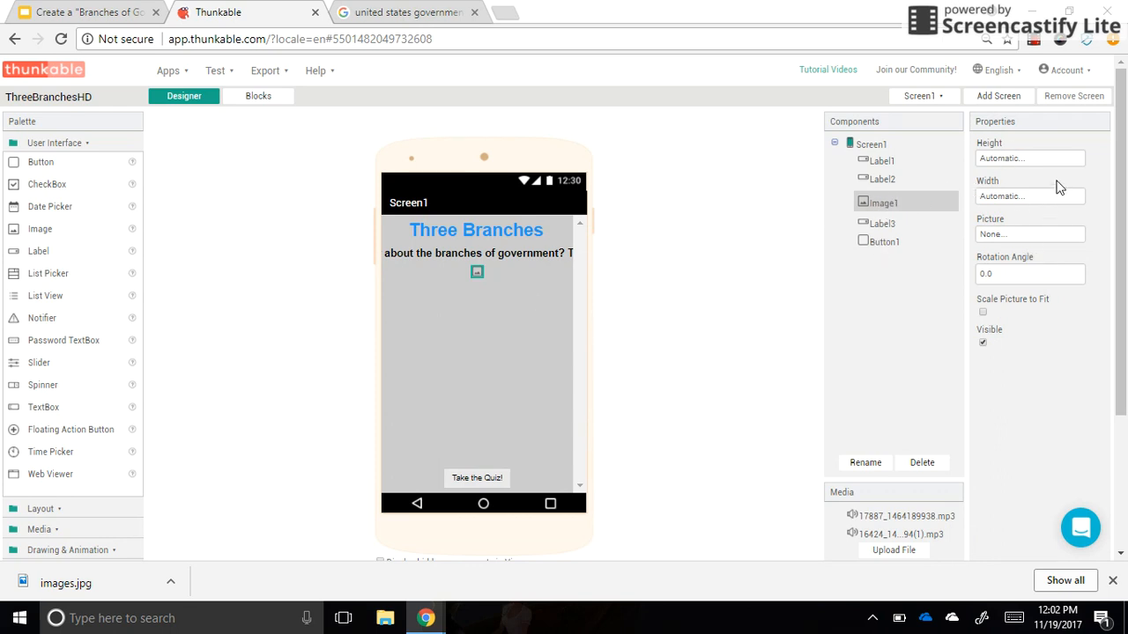
# Step: Upload images.jpg from the Desktop as the picture of the new Image component
pyautogui.click(1002, 235)
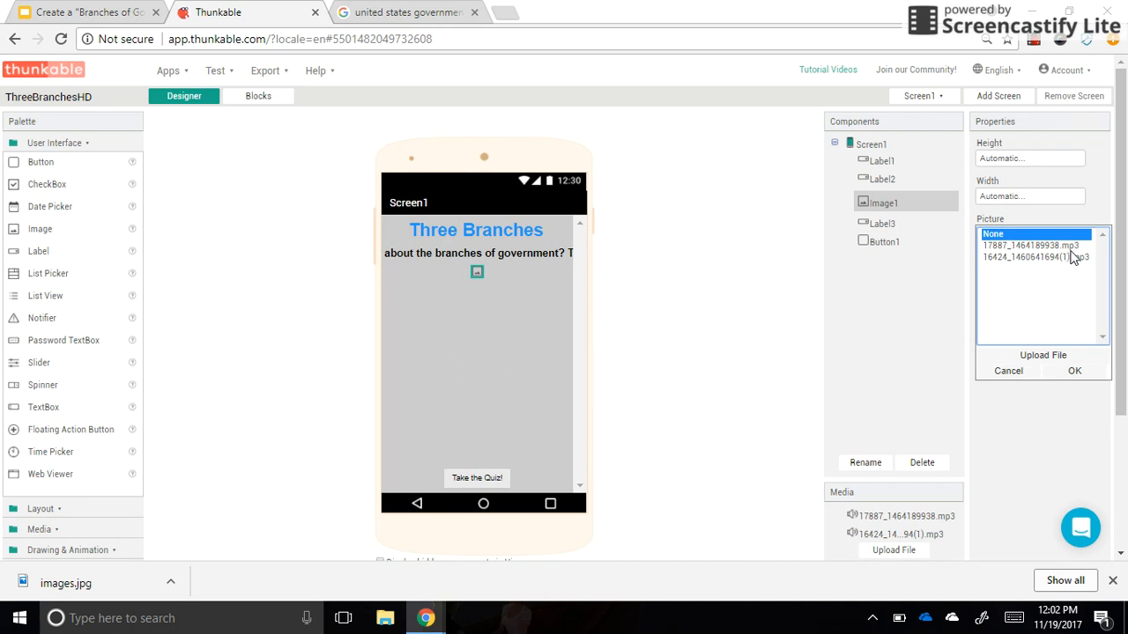
pyautogui.click(1042, 357)
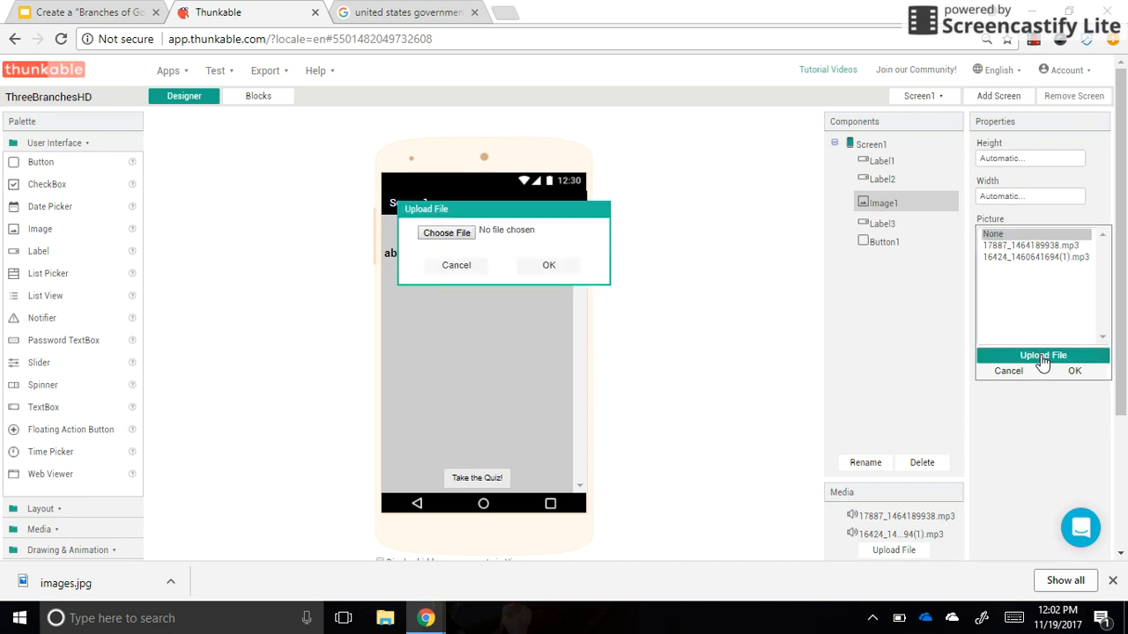
pyautogui.click(445, 236)
pyautogui.scroll(-10, 447, 236)
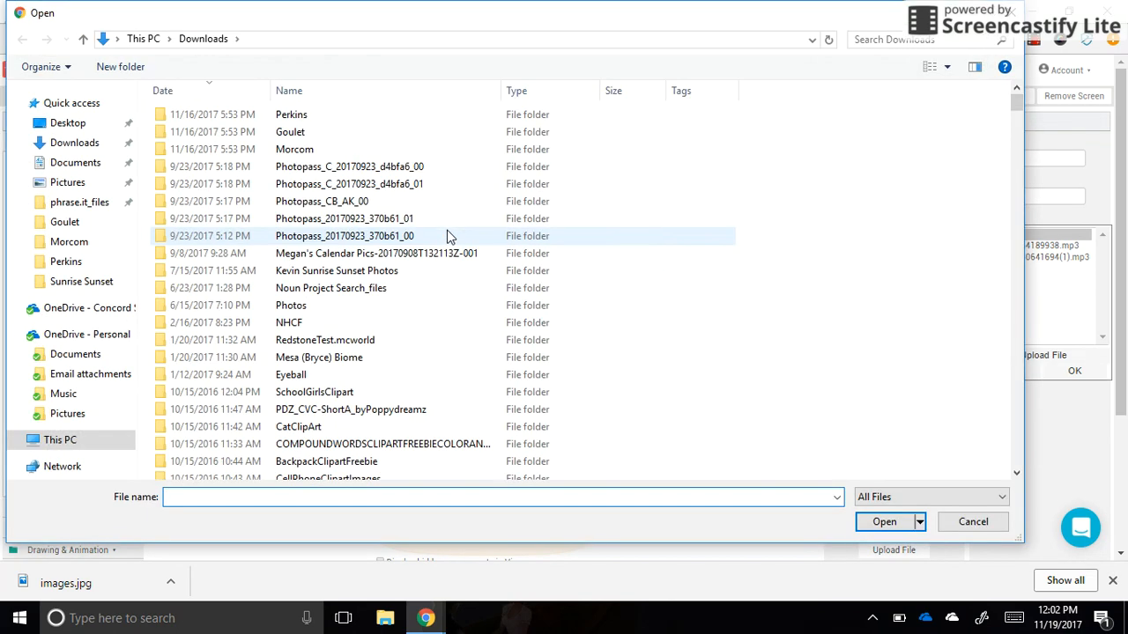
pyautogui.click(65, 125)
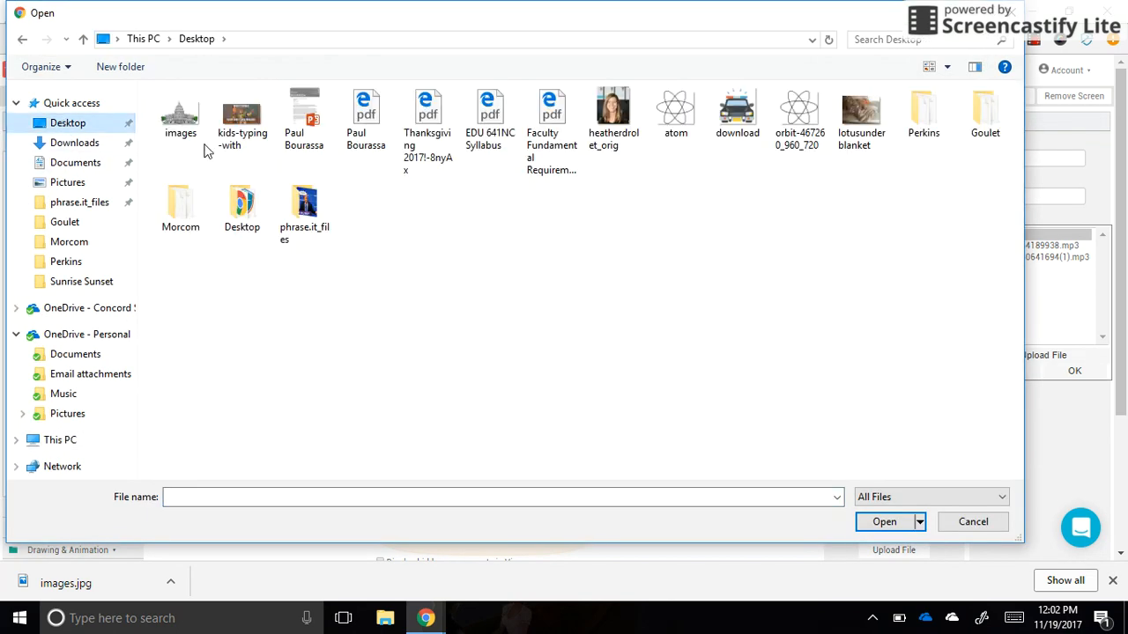
pyautogui.click(180, 125)
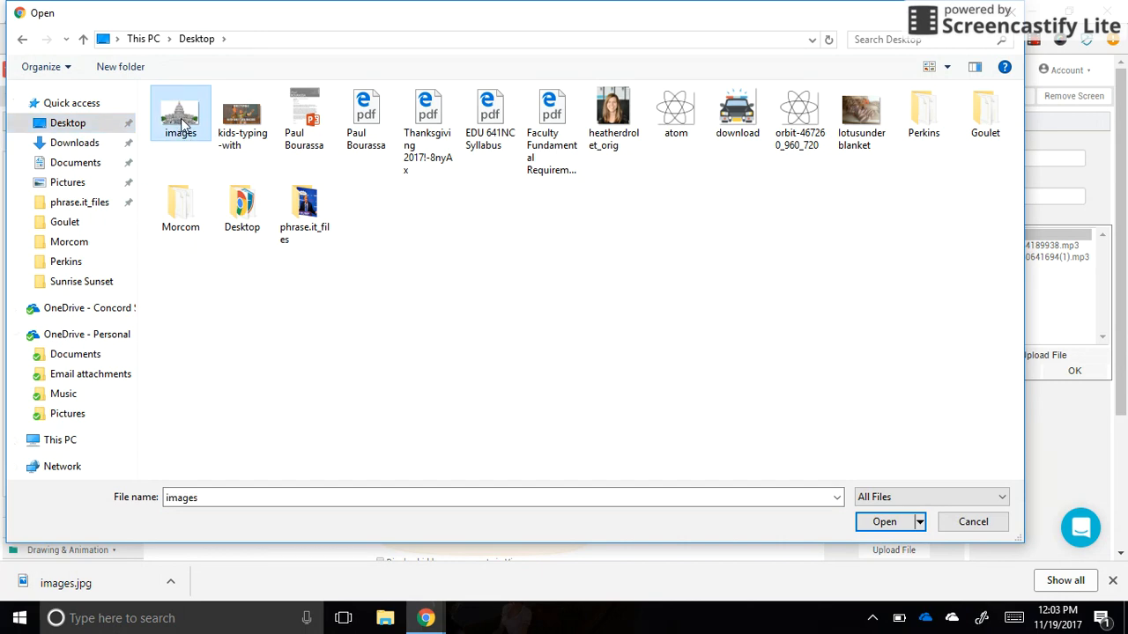
pyautogui.doubleClick(180, 125)
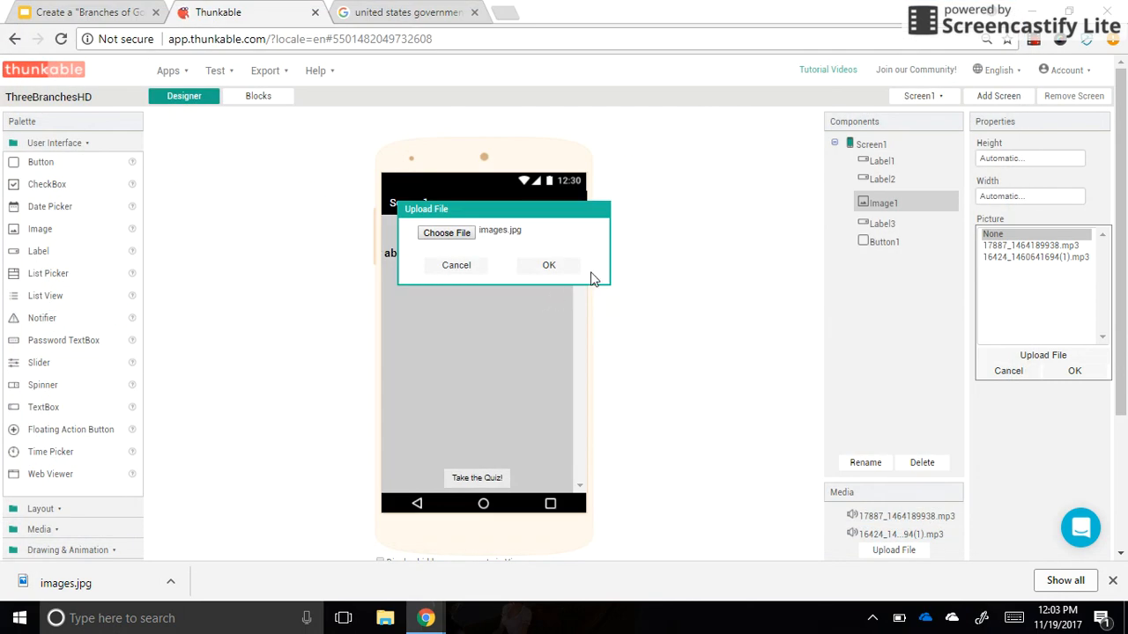
pyautogui.click(569, 267)
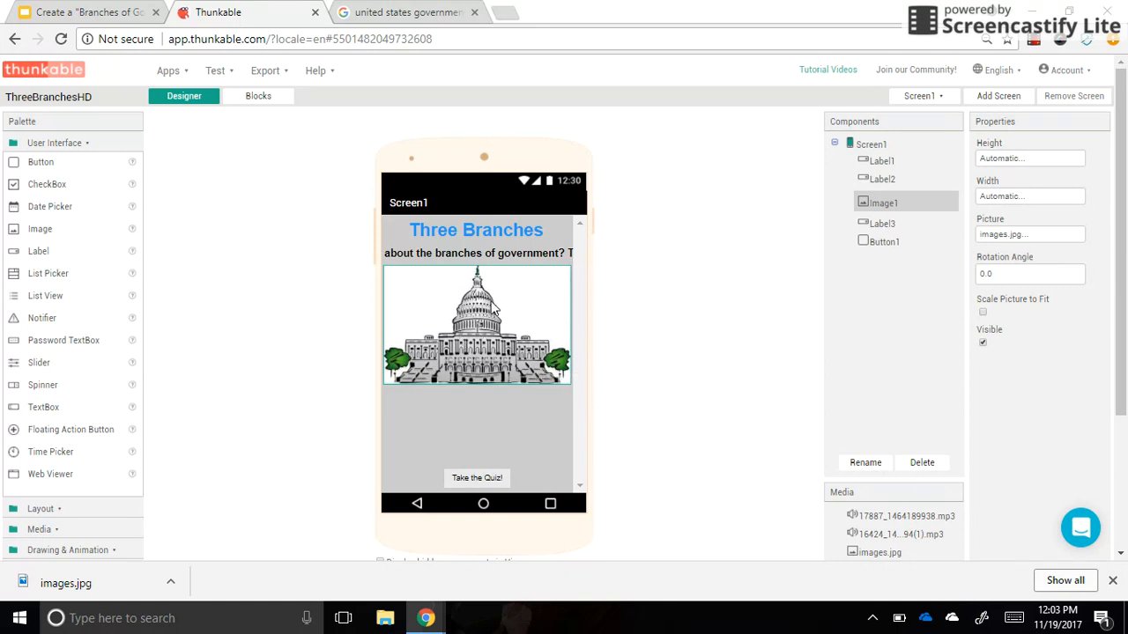
# Step: Set both the height and the width of the Capitol image to 50 percent
pyautogui.click(1018, 166)
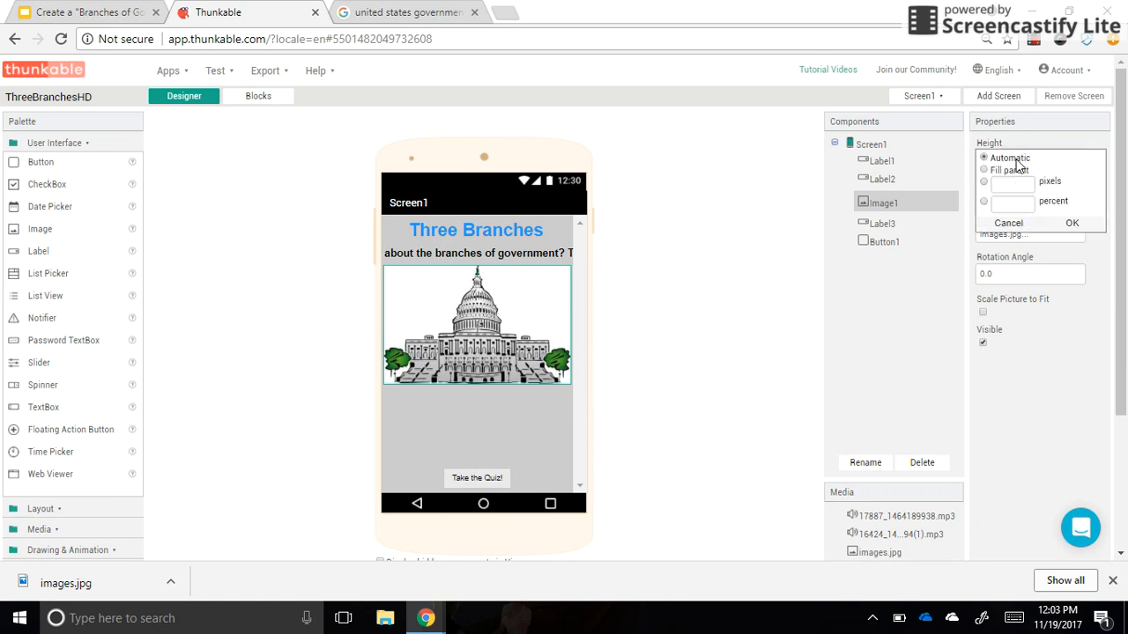
pyautogui.click(984, 201)
pyautogui.click(1016, 204)
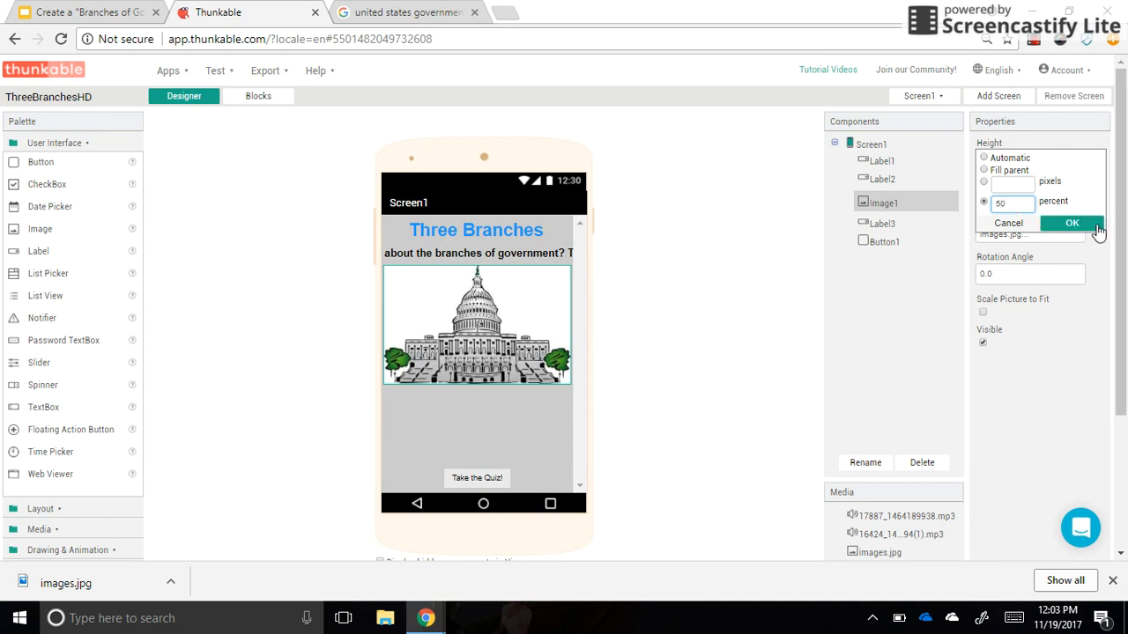
pyautogui.click(1071, 223)
pyautogui.click(997, 196)
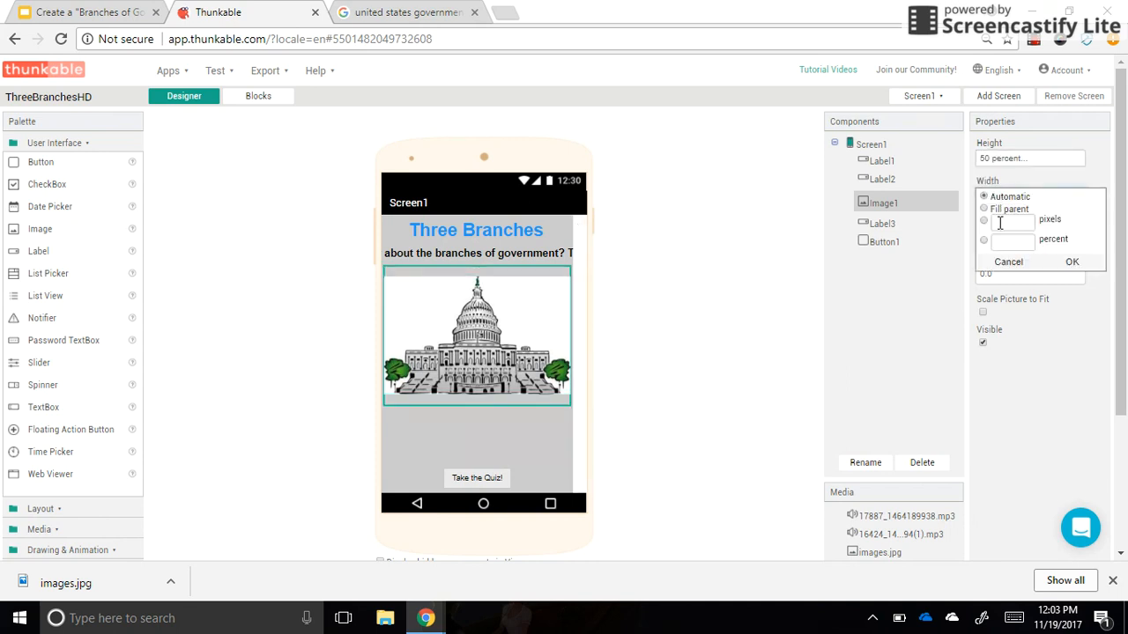
pyautogui.click(1008, 244)
pyautogui.write('50')
pyautogui.click(1071, 262)
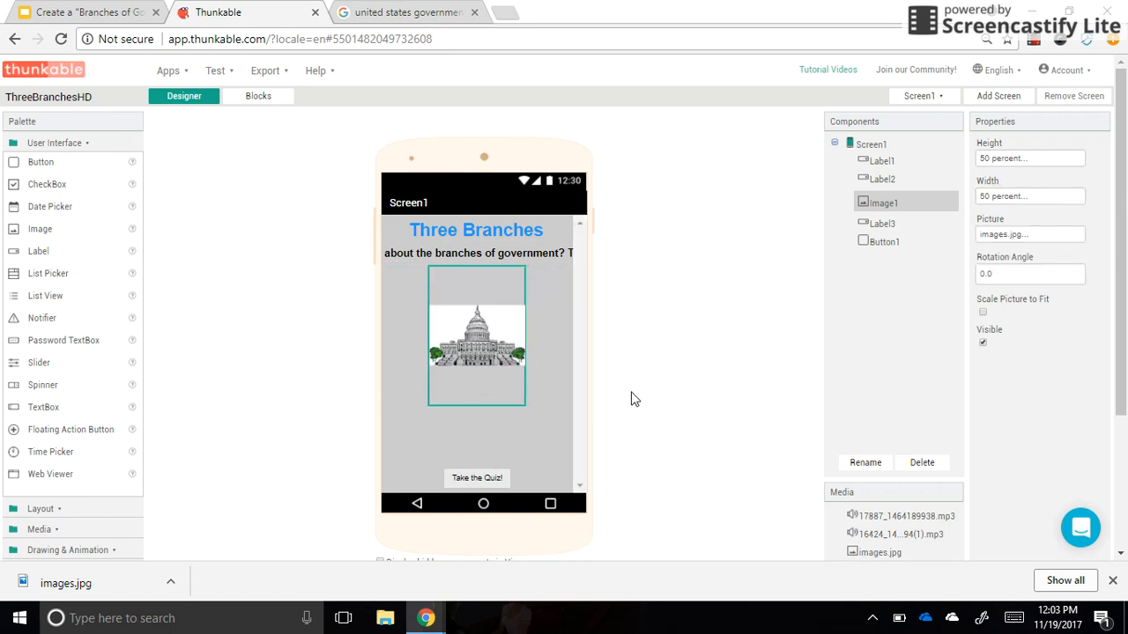
# Step: Set the icon of Screen1 to the already uploaded images.jpg
pyautogui.click(549, 433)
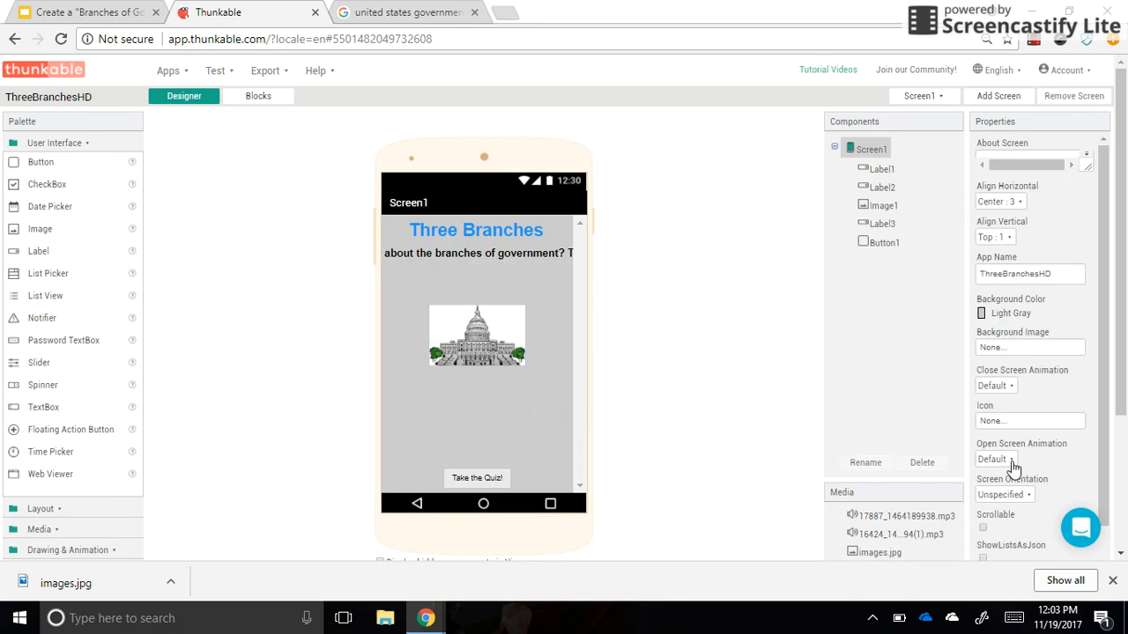
pyautogui.click(929, 99)
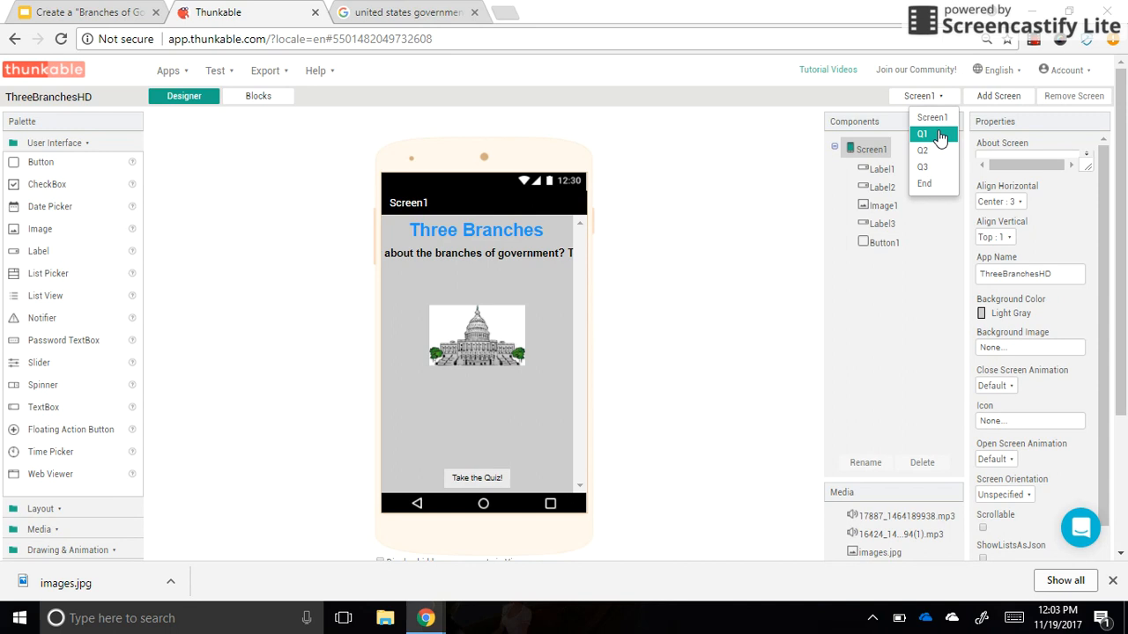
pyautogui.click(921, 100)
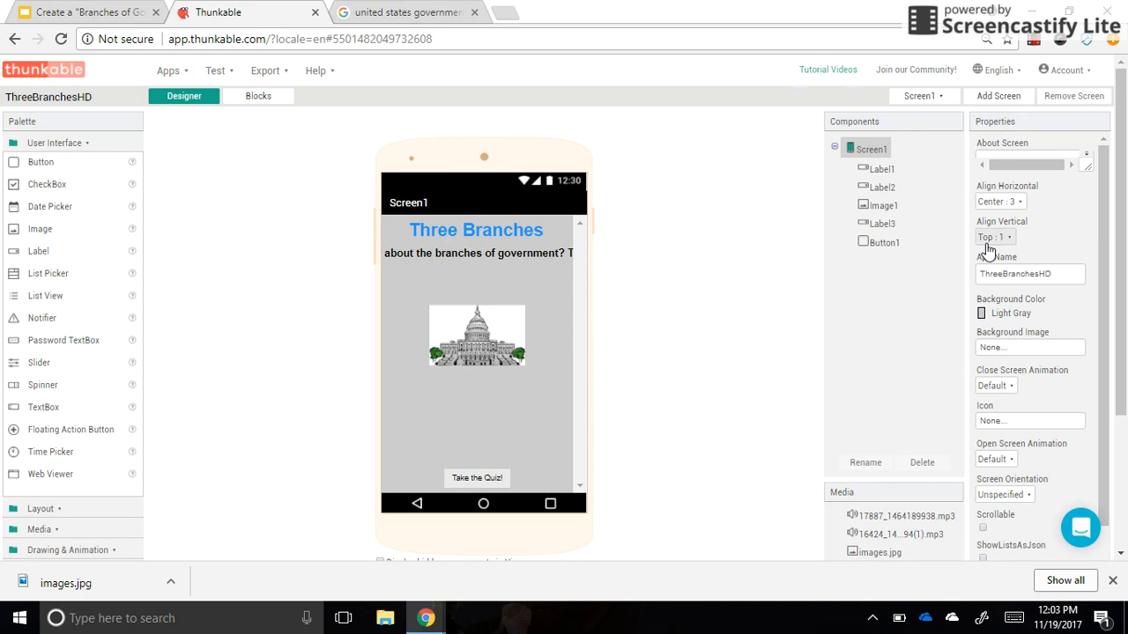
pyautogui.scroll(-2, 1004, 308)
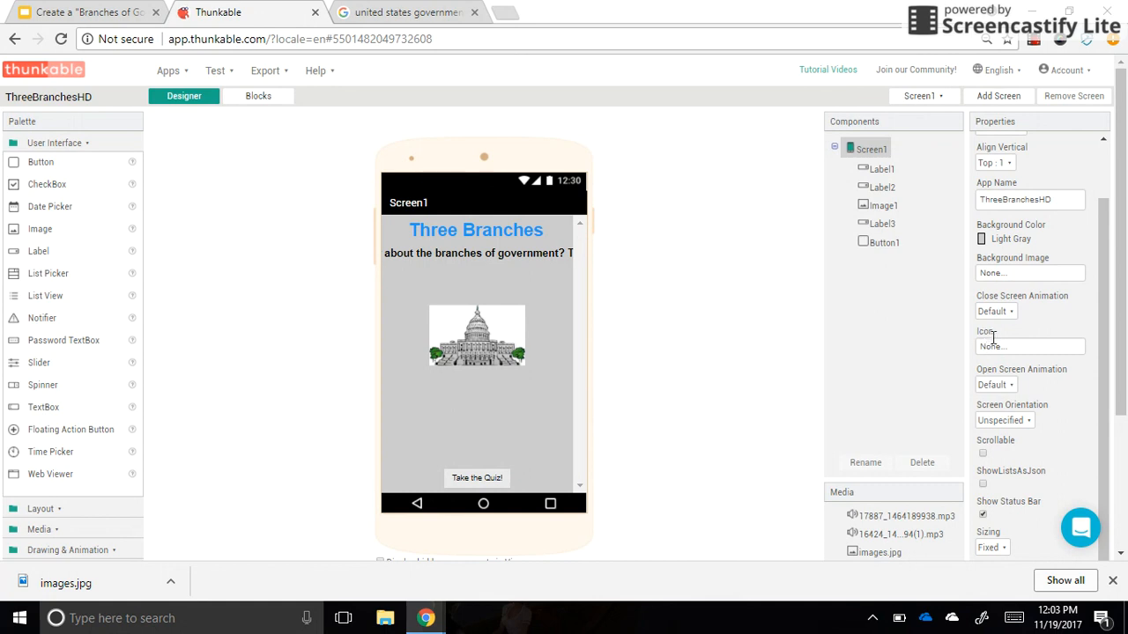
pyautogui.click(992, 349)
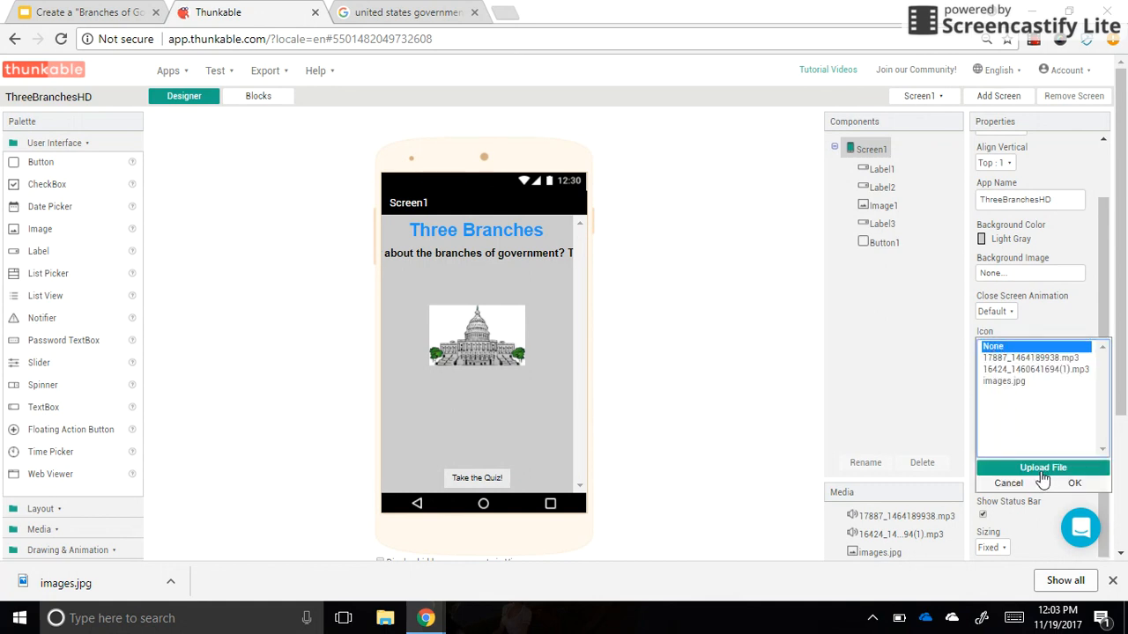
pyautogui.click(1014, 382)
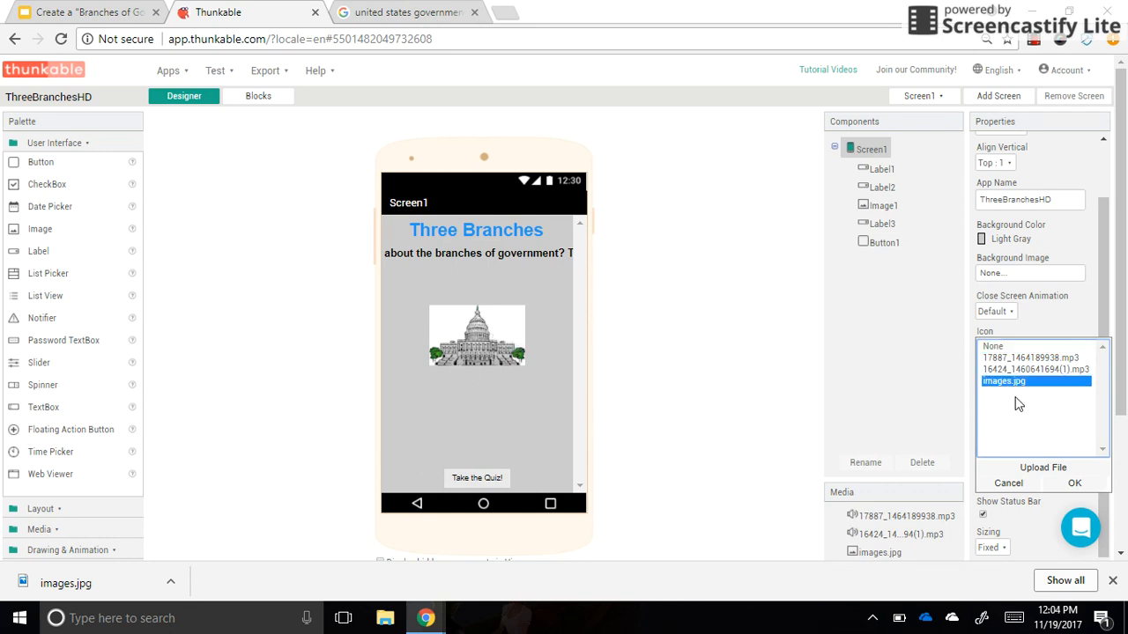
pyautogui.click(1088, 490)
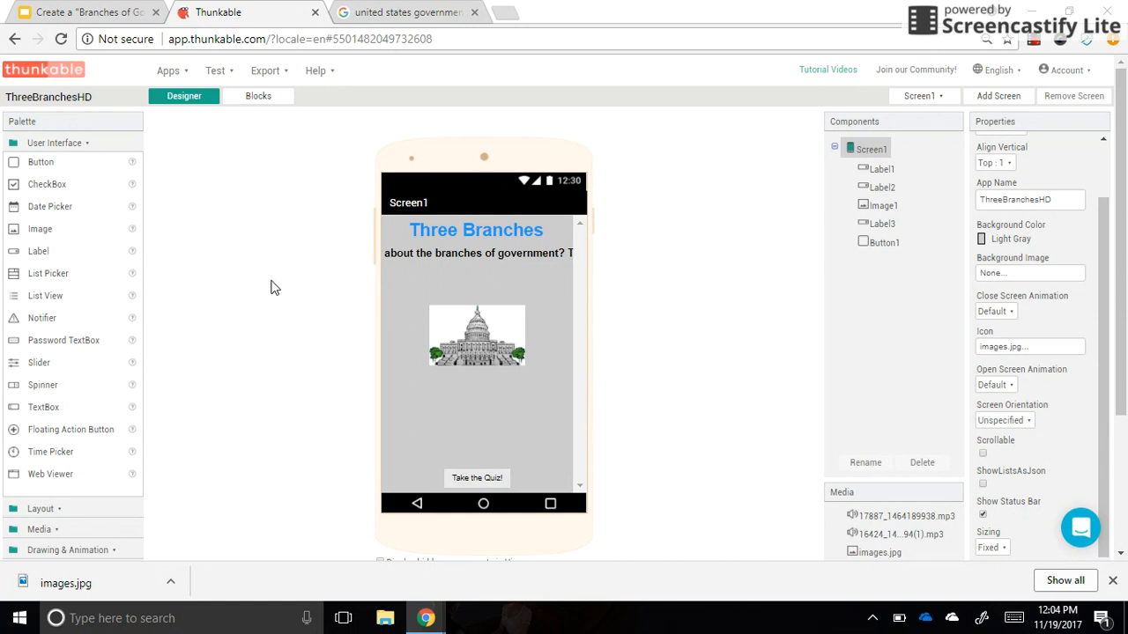
# Step: Export the ThreeBranchesHD app as a QR code for its .apk and dismiss the barcode dialog
pyautogui.click(280, 74)
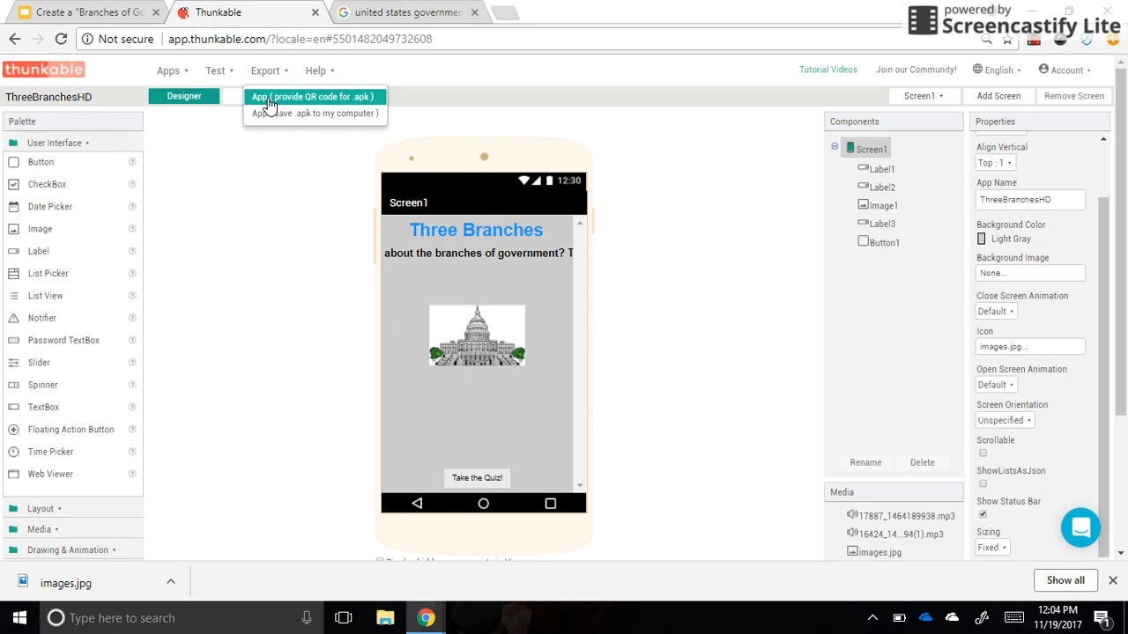
pyautogui.click(268, 99)
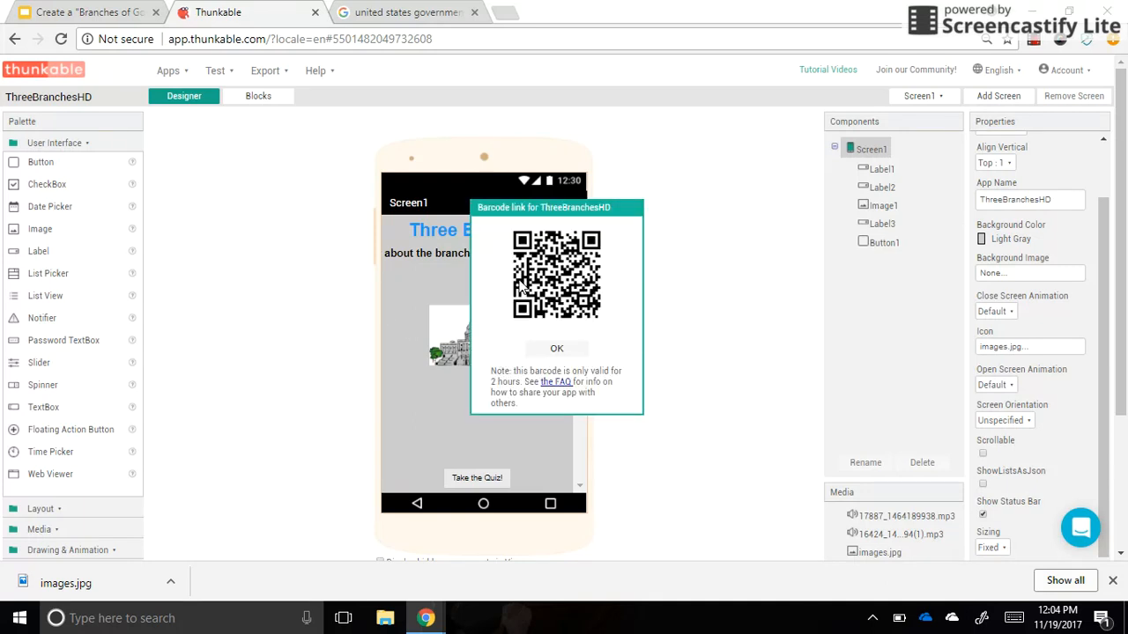
pyautogui.click(557, 349)
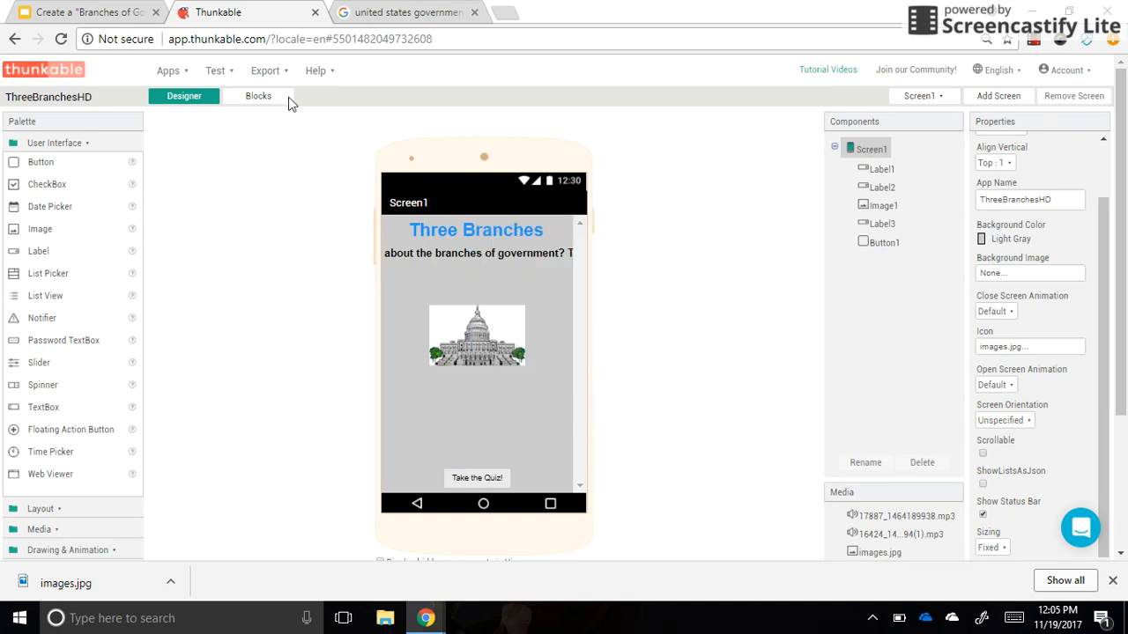
pyautogui.click(267, 70)
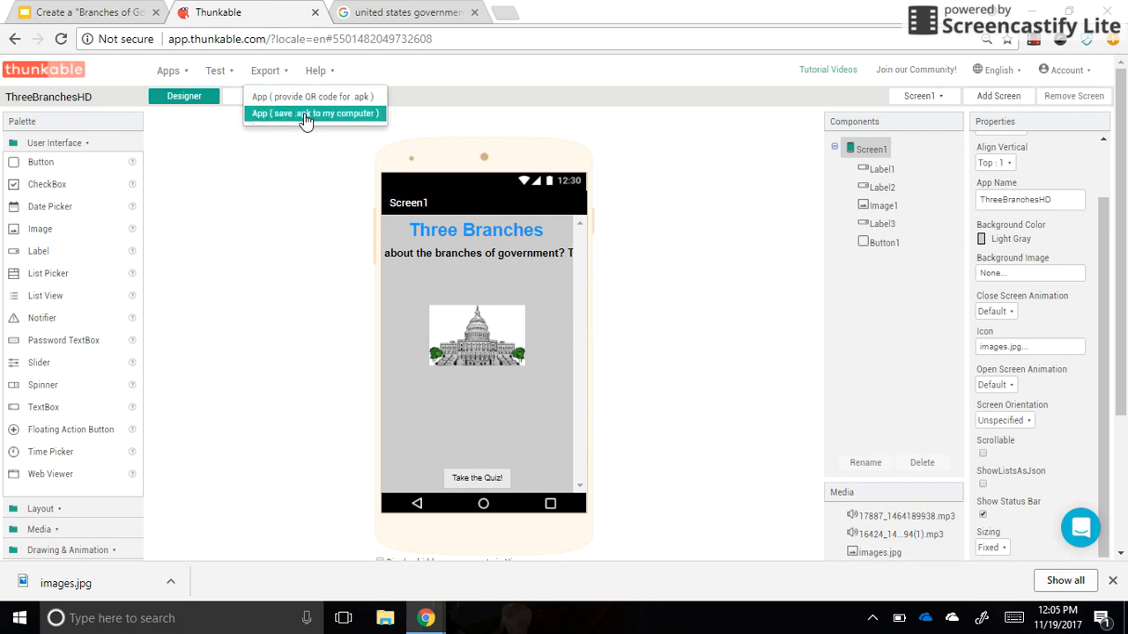
pyautogui.click(296, 390)
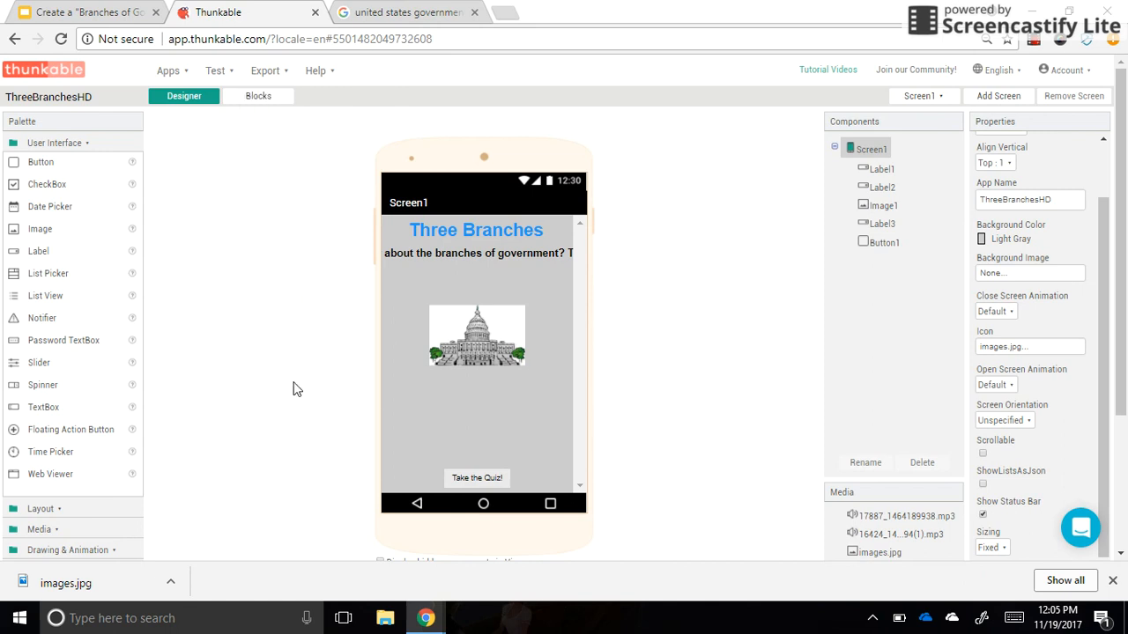